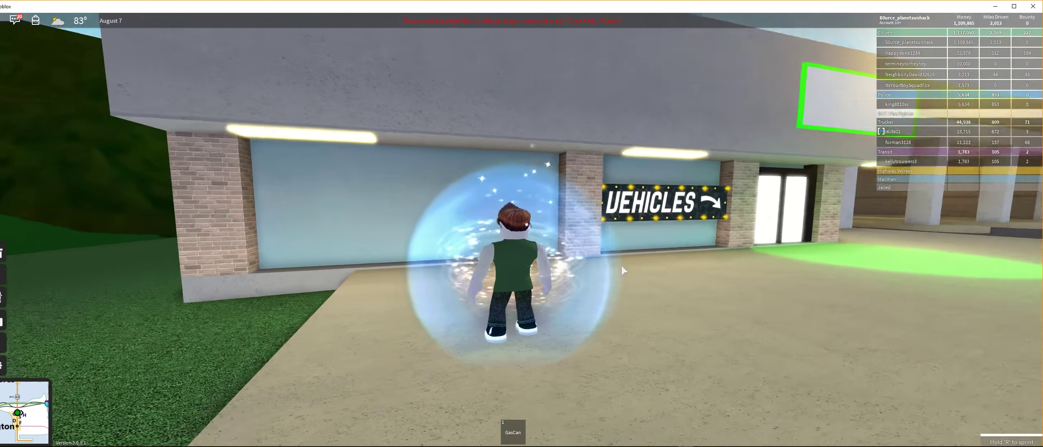
Step: Walk the avatar from spawn past the welcome sign into the green VEHICLES circle and enter the garage
{"action": "left_click_drag", "start_coordinate": [635, 278], "coordinate": [621, 265]}
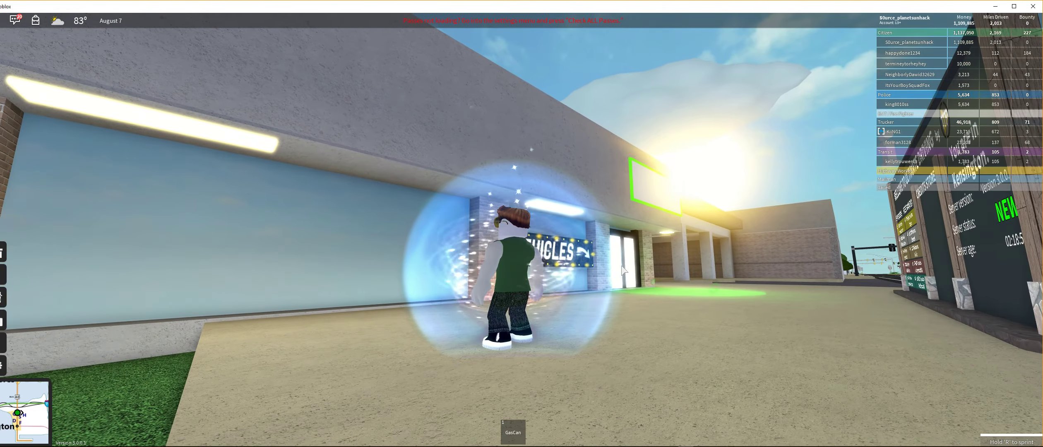
{"action": "key", "text": "w"}
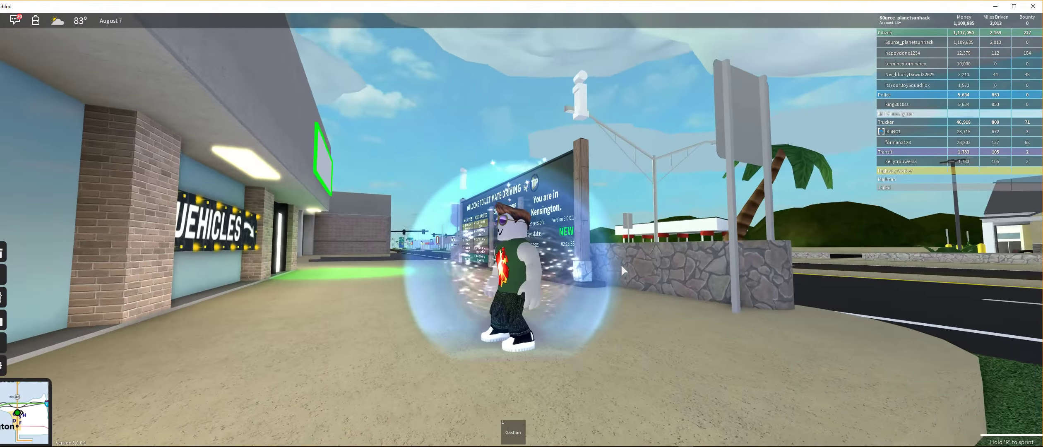
{"action": "key", "text": "w"}
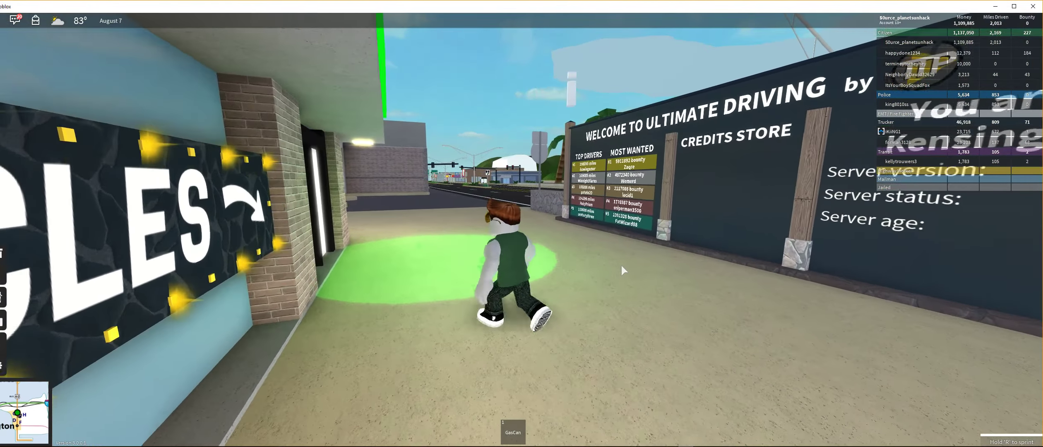
{"action": "key", "text": "w"}
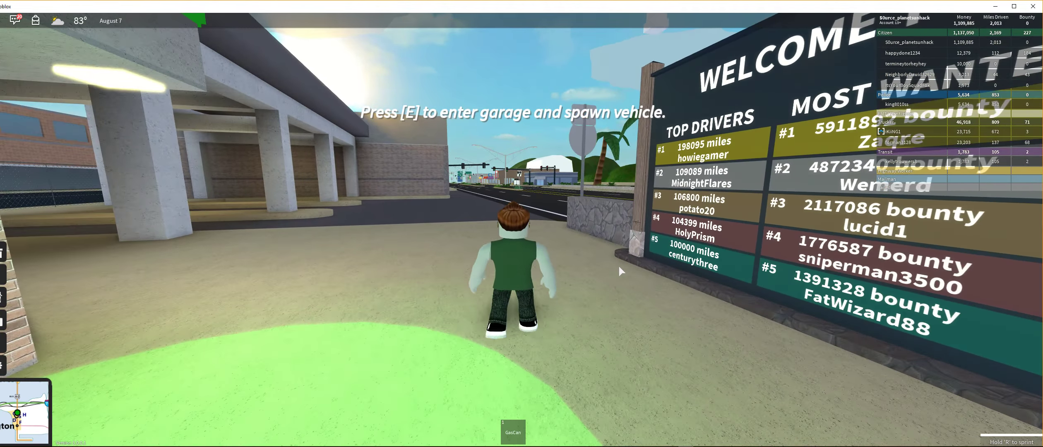
{"action": "key", "text": "w"}
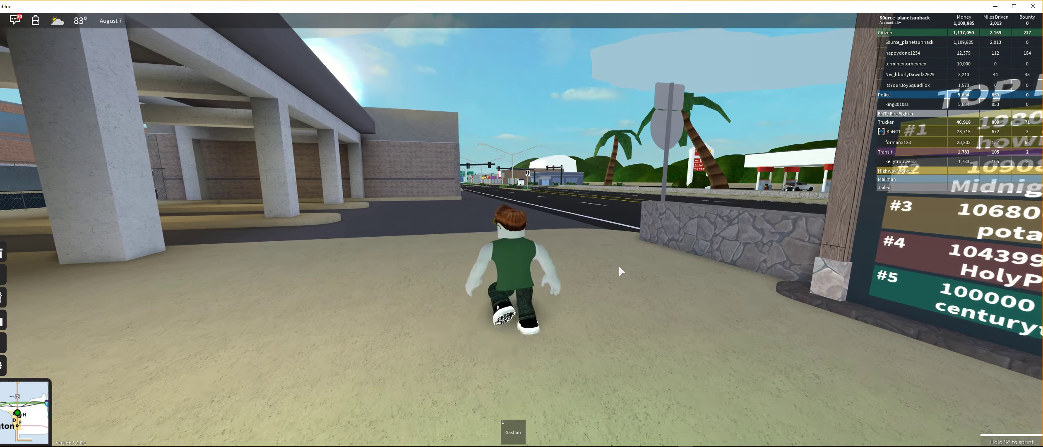
{"action": "key", "text": "w"}
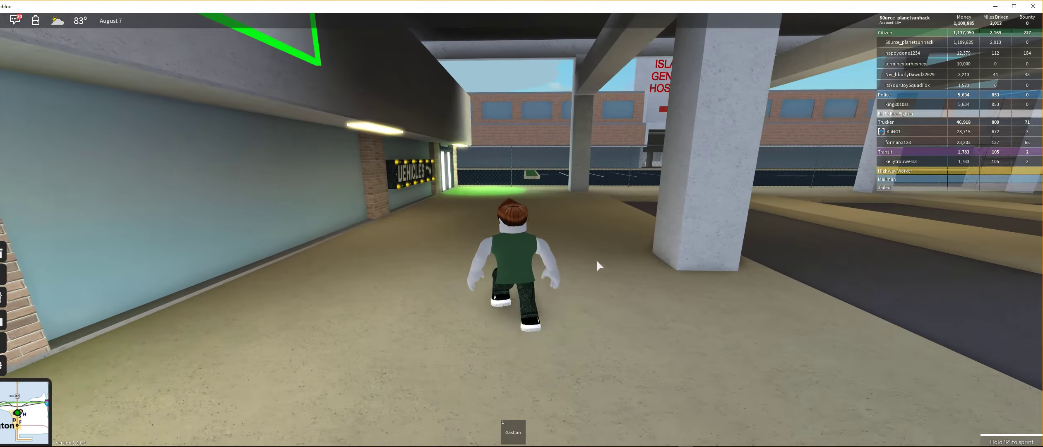
{"action": "key", "text": "w"}
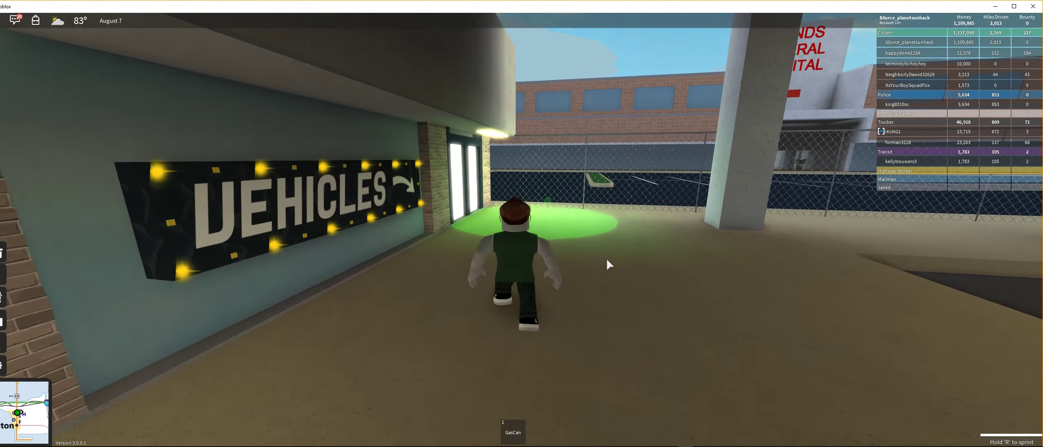
{"action": "key", "text": "w"}
{"action": "key", "text": "e"}
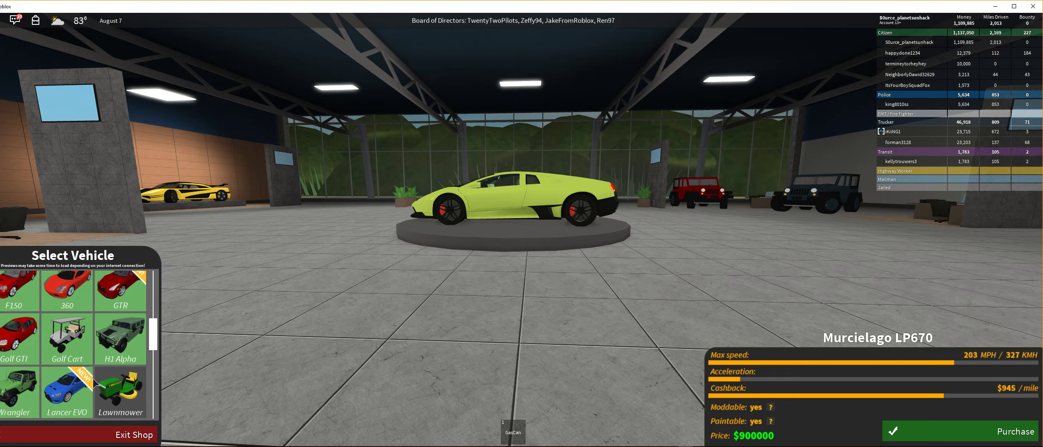
Step: Exit the vehicle shop to spawn the yellow and black supercar outside the garage
{"action": "left_click", "coordinate": [977, 424]}
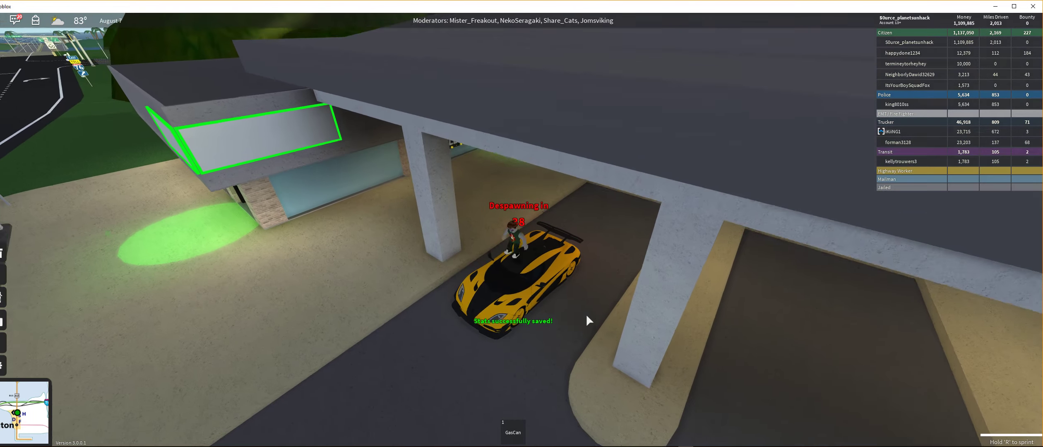
Step: Get into the supercar, drive down the road and turn left at the first intersection
{"action": "key", "text": "e"}
{"action": "key", "text": "w"}
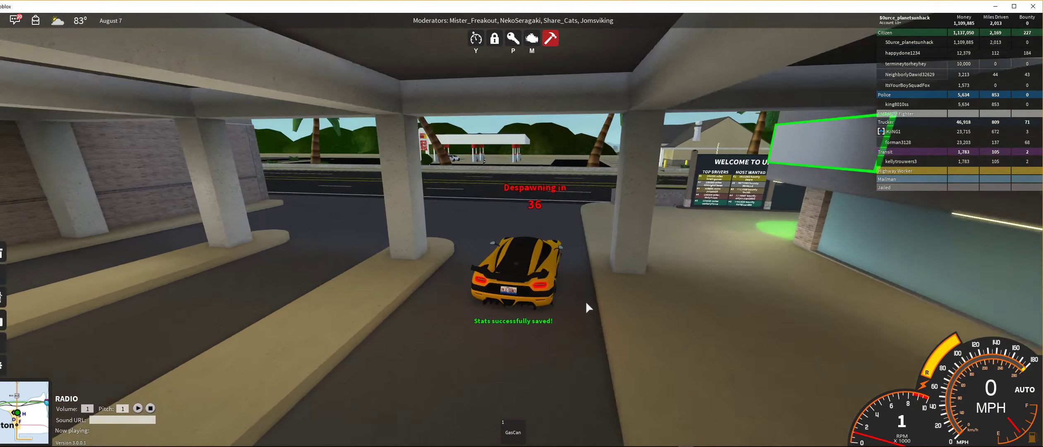
{"action": "key", "text": "w"}
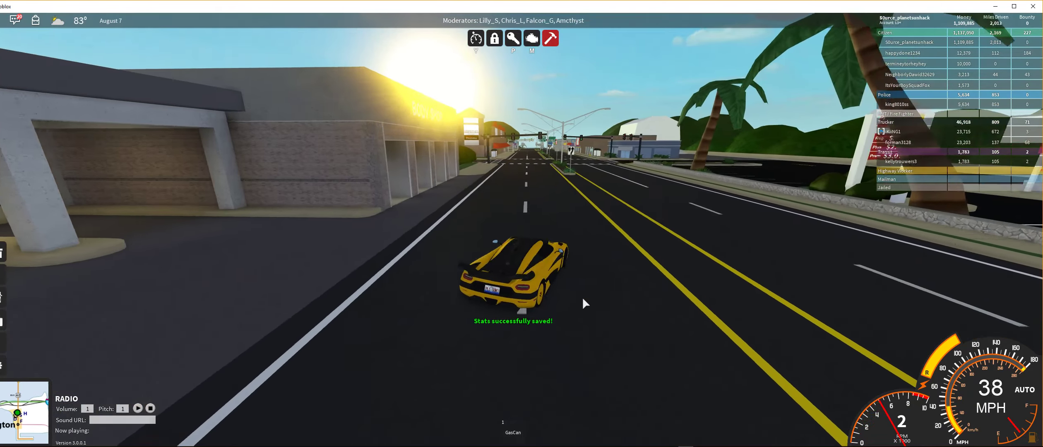
{"action": "key", "text": "s"}
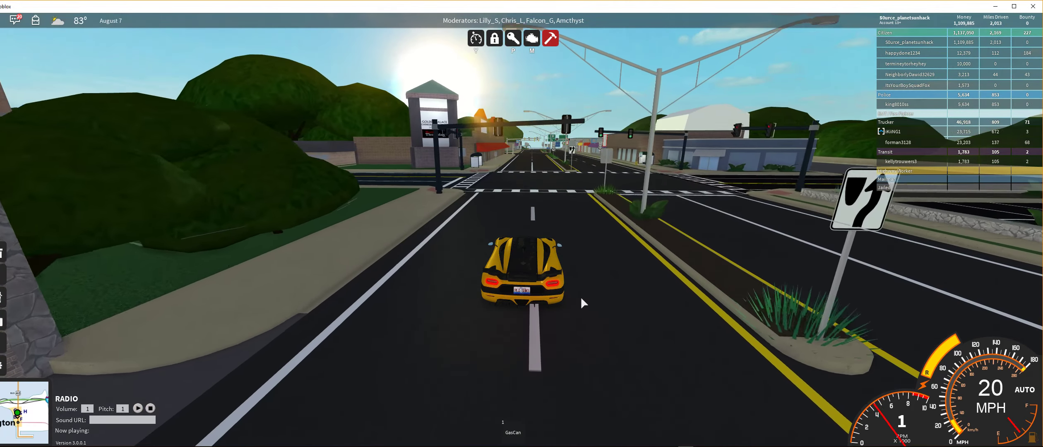
{"action": "key", "text": "w"}
{"action": "key", "text": "w"}
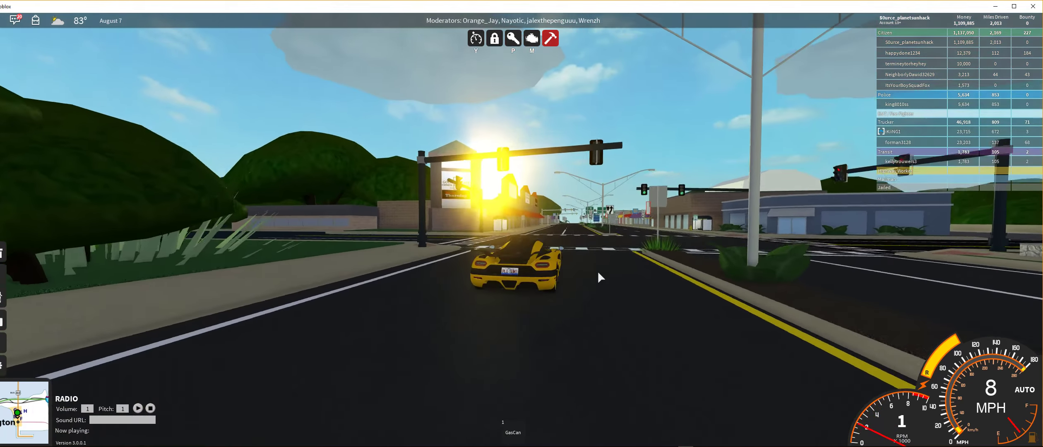
{"action": "key", "text": "a"}
{"action": "key", "text": "w"}
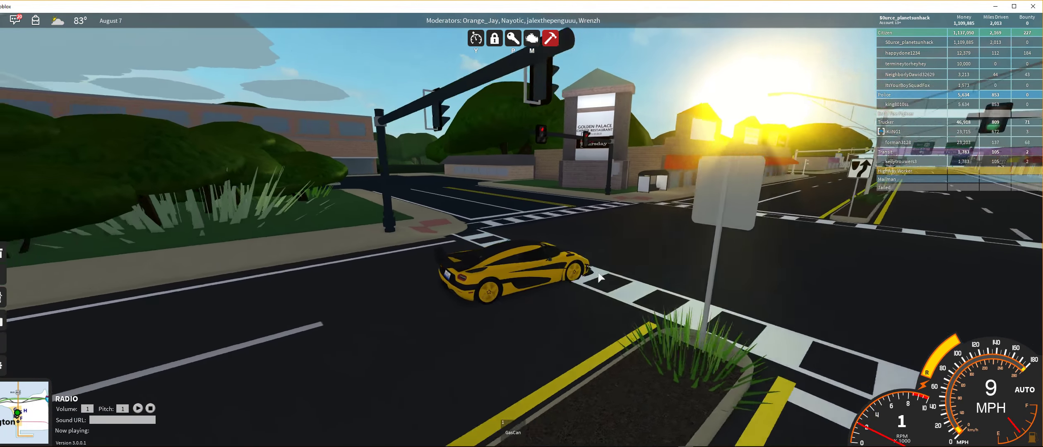
{"action": "key", "text": "a"}
{"action": "key", "text": "w"}
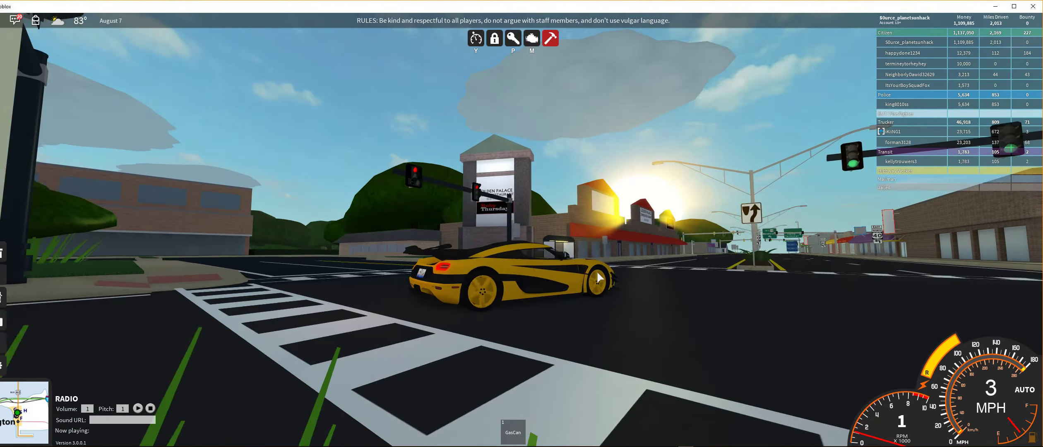
{"action": "key", "text": "a"}
{"action": "key", "text": "w"}
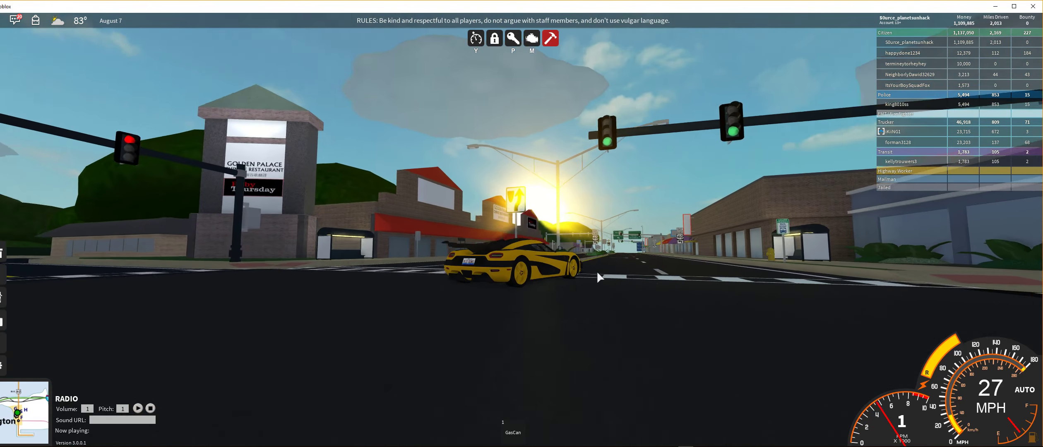
{"action": "scroll", "coordinate": [587, 272], "scroll_direction": "down", "scroll_amount": 3}
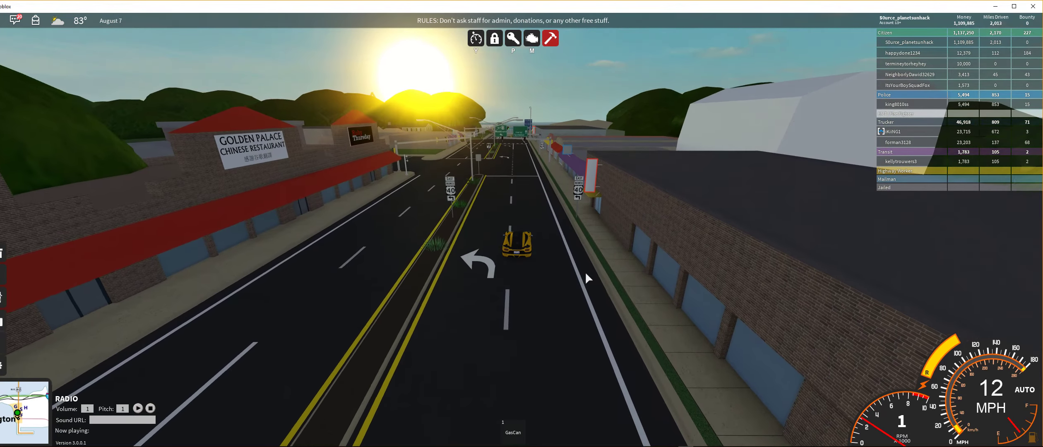
Step: Speed past the shops, U-turn, and race past the gas station toward the highway
{"action": "key", "text": "w"}
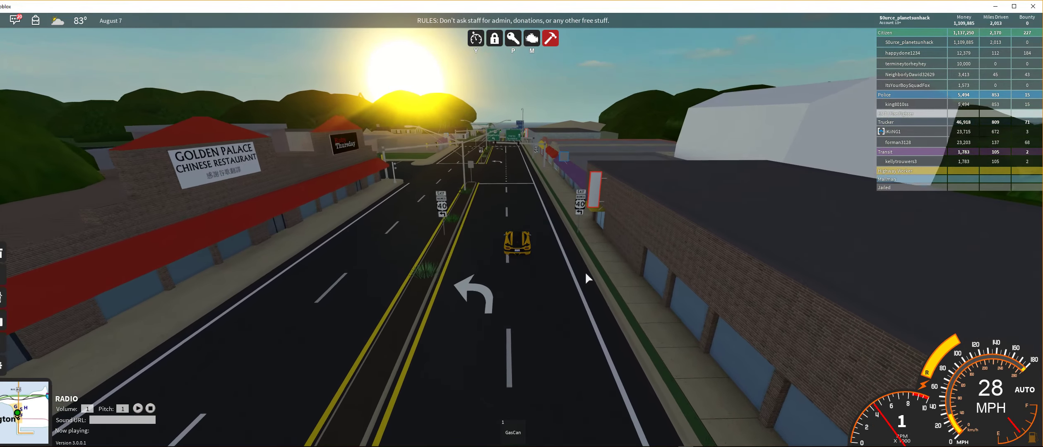
{"action": "key", "text": "a"}
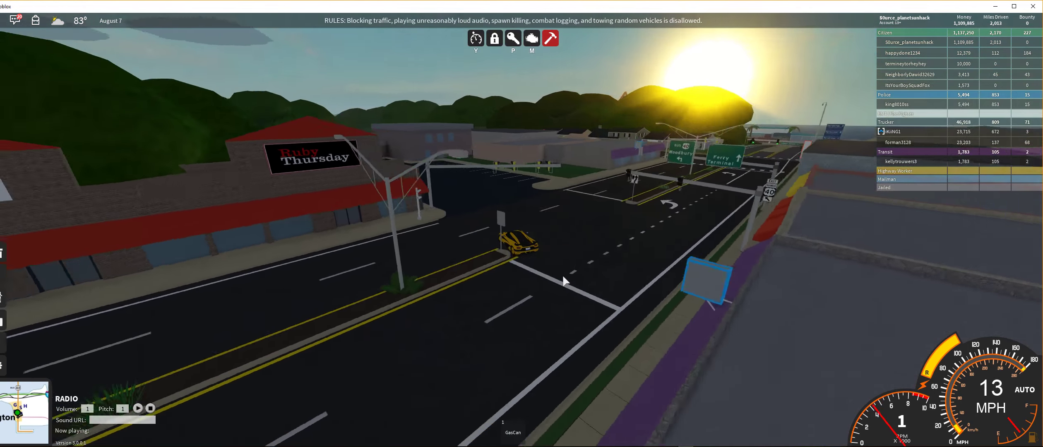
{"action": "key", "text": "w"}
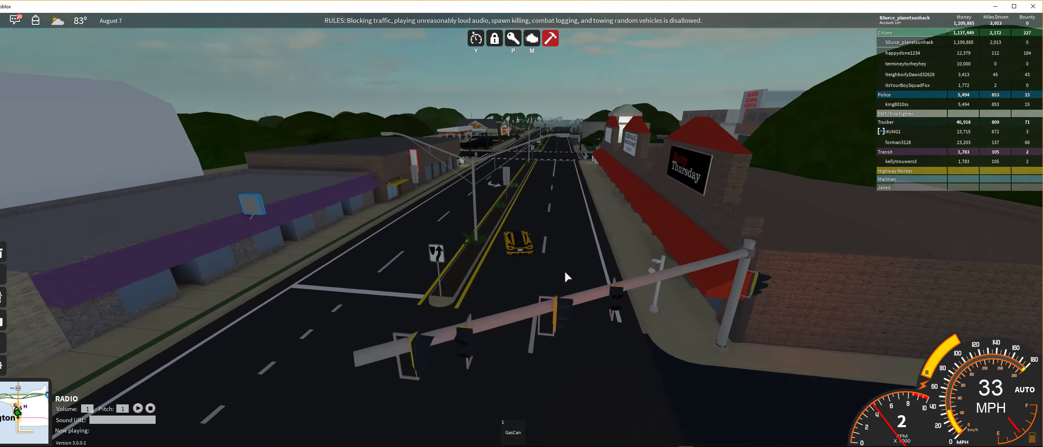
{"action": "scroll", "coordinate": [564, 271], "scroll_direction": "up", "scroll_amount": 3}
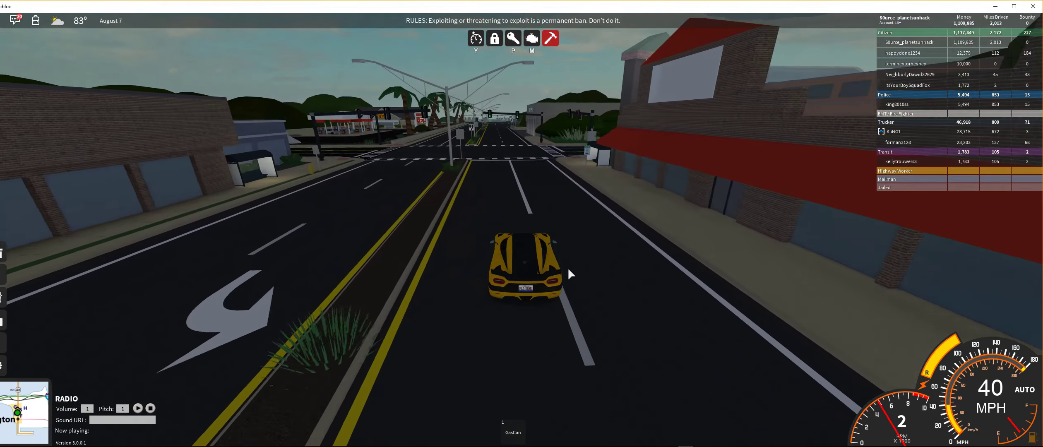
{"action": "key", "text": "w"}
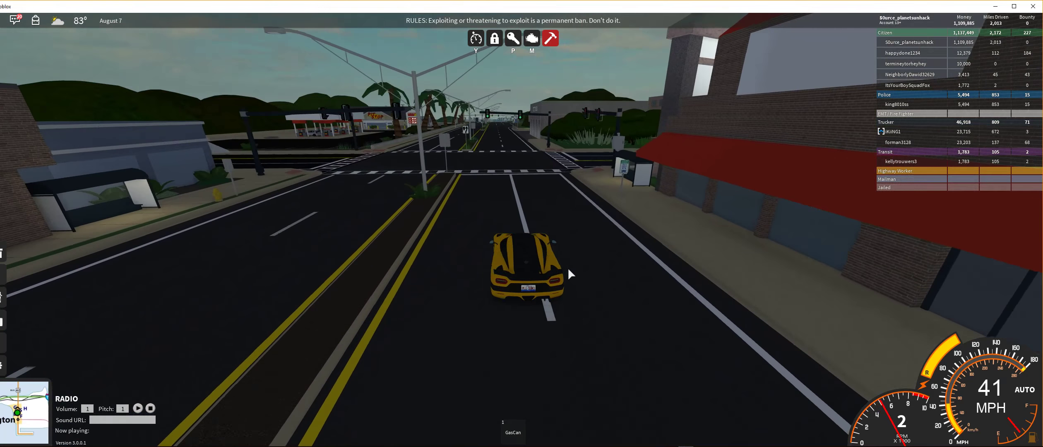
{"action": "key", "text": "w"}
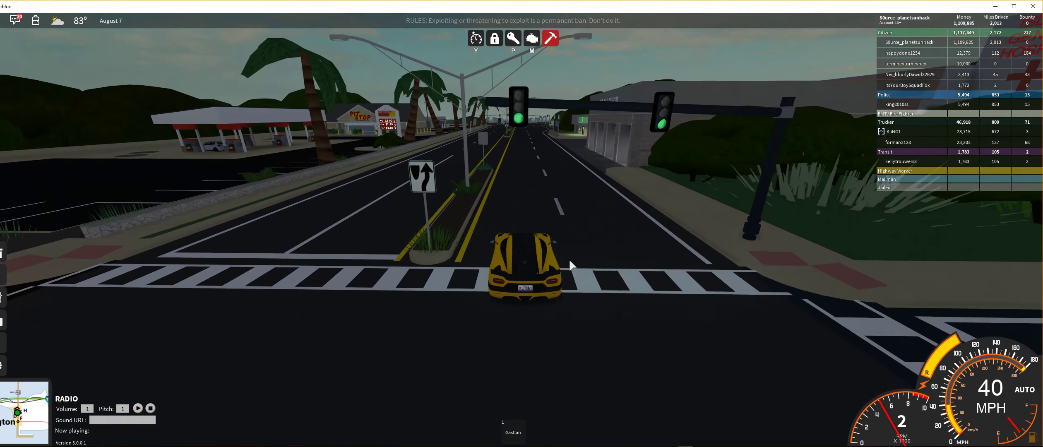
{"action": "key", "text": "w"}
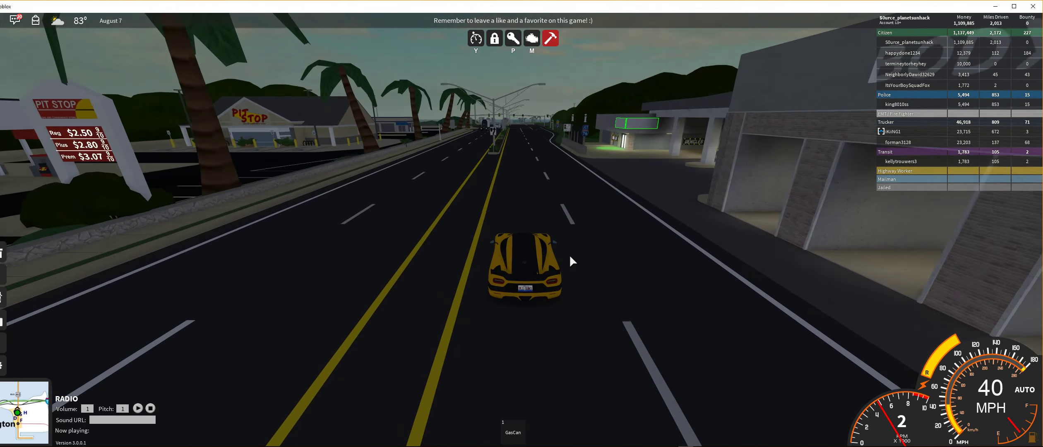
{"action": "key", "text": "w"}
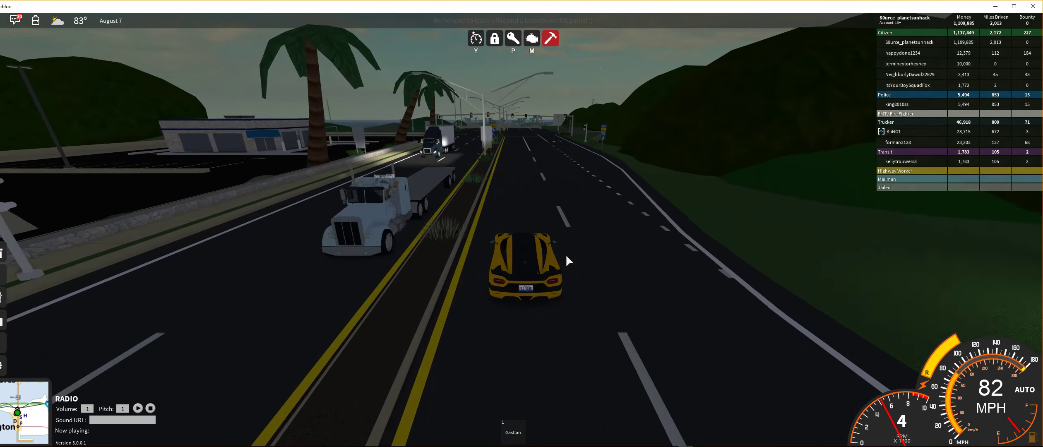
Step: Brake at the intersection, reverse back into it, and turn right toward the on-ramp
{"action": "key", "text": "s"}
{"action": "key", "text": "s"}
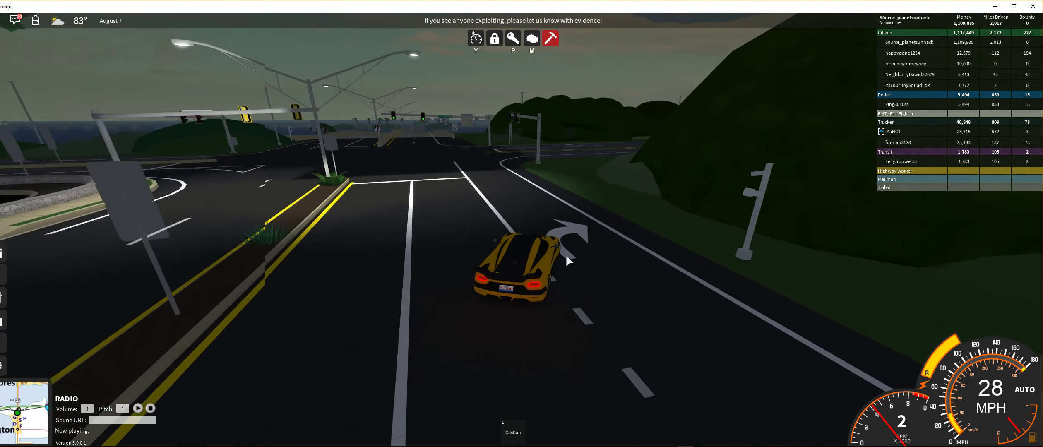
{"action": "key", "text": "w"}
{"action": "key", "text": "w"}
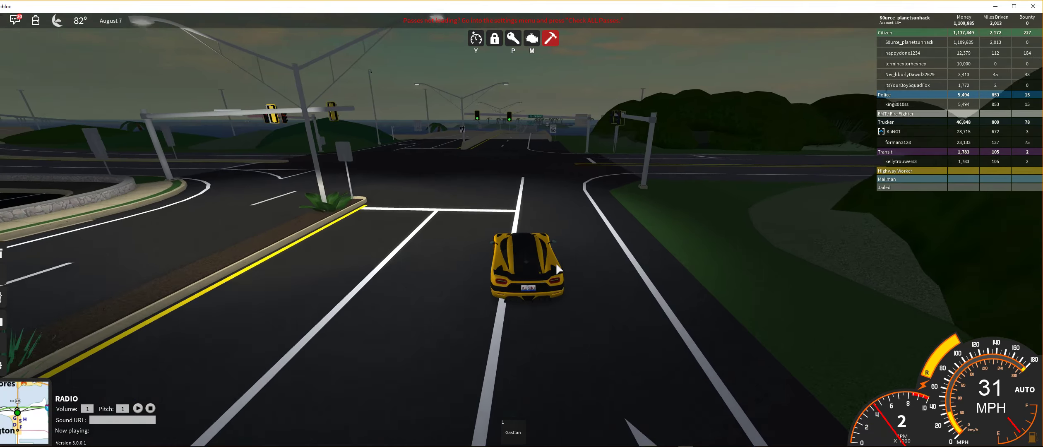
{"action": "key", "text": "a"}
{"action": "key", "text": "s"}
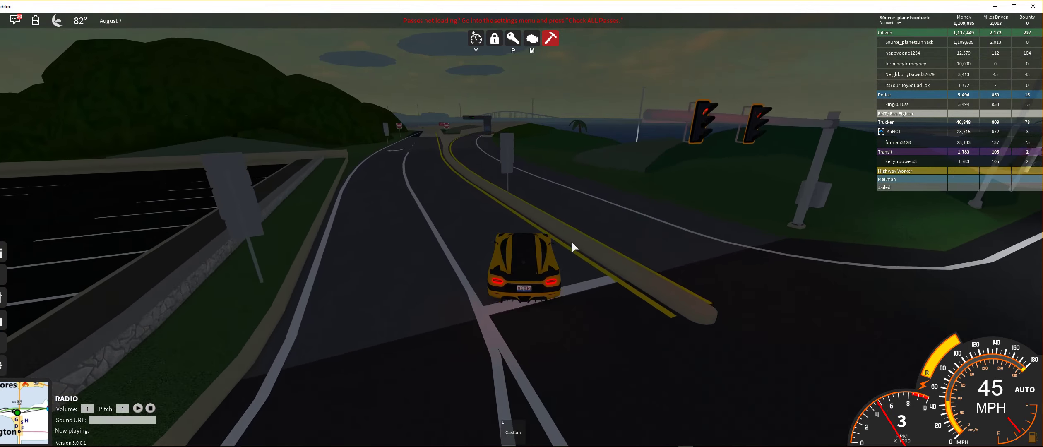
{"action": "key", "text": "s"}
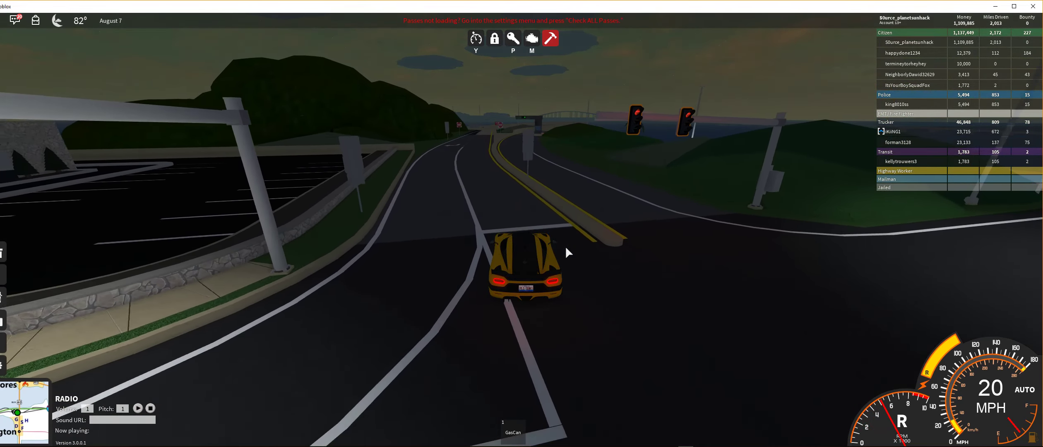
{"action": "key", "text": "w"}
{"action": "key", "text": "w"}
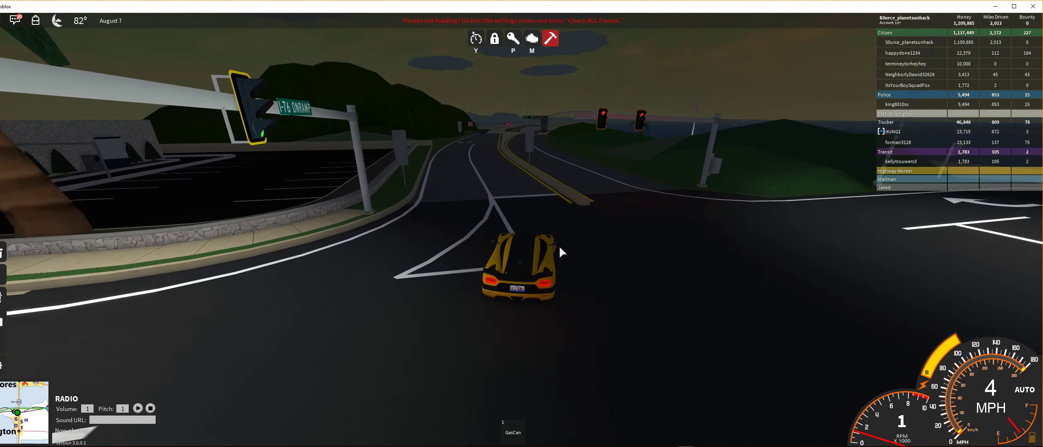
{"action": "key", "text": "d"}
Step: Accelerate up the ramp and overpass onto the lit bridge, pushing toward top speed
{"action": "key", "text": "w"}
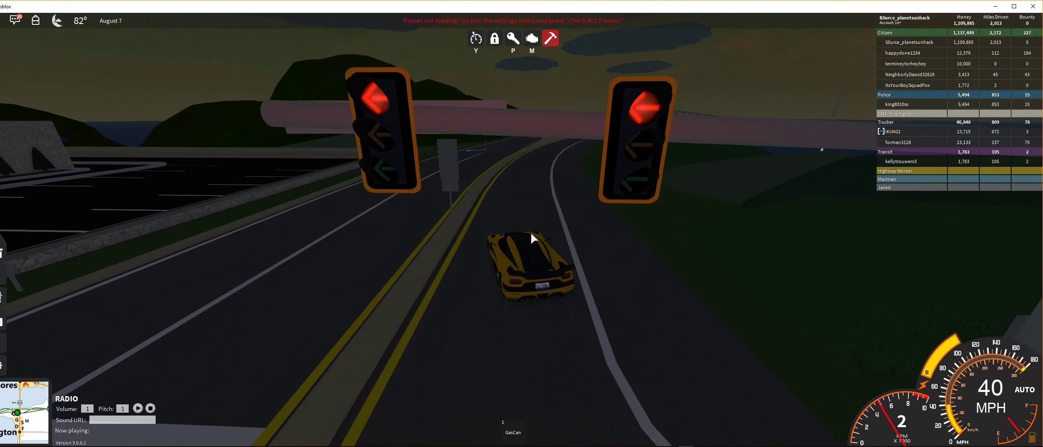
{"action": "key", "text": "w"}
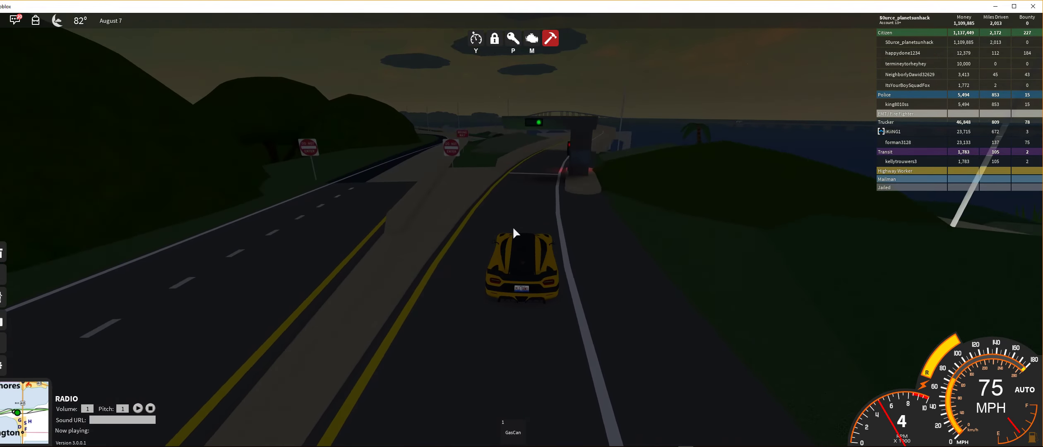
{"action": "key", "text": "w"}
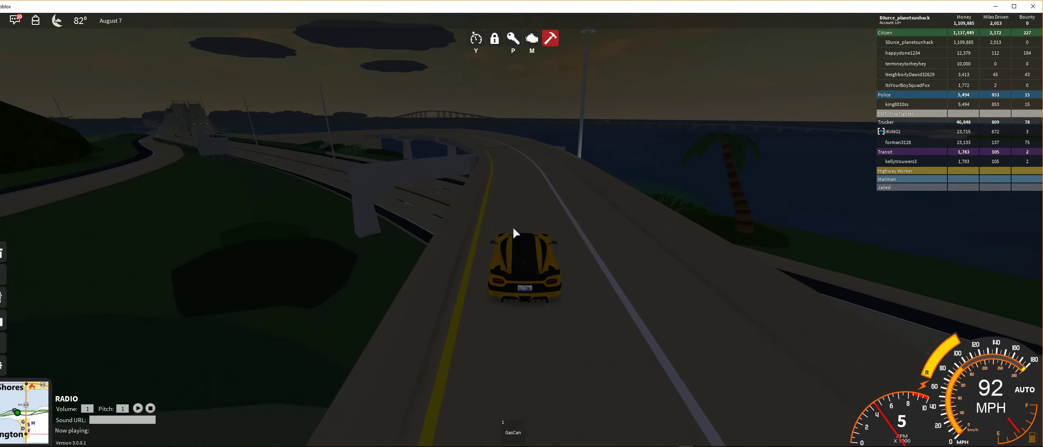
{"action": "key", "text": "w"}
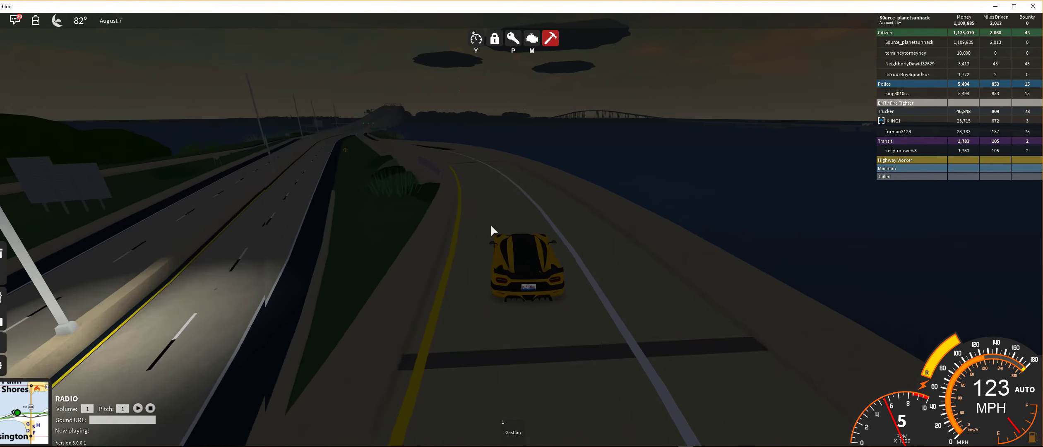
{"action": "key", "text": "w"}
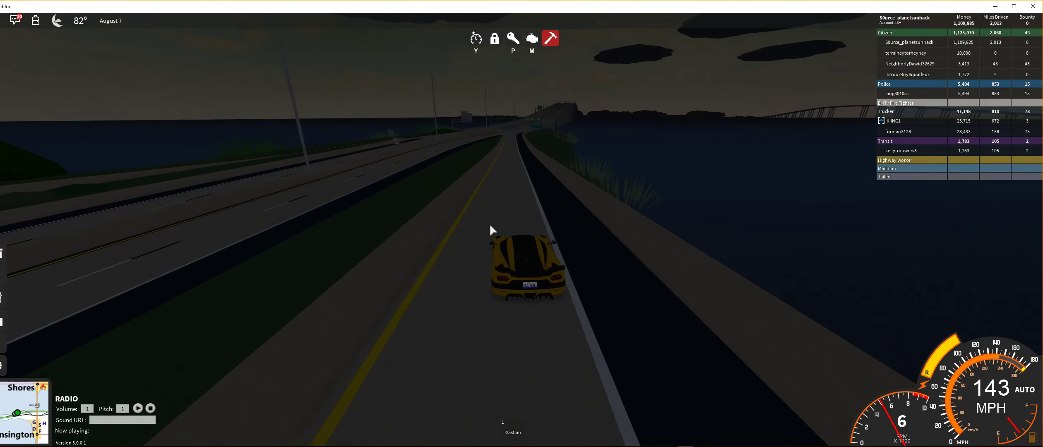
{"action": "key", "text": "w"}
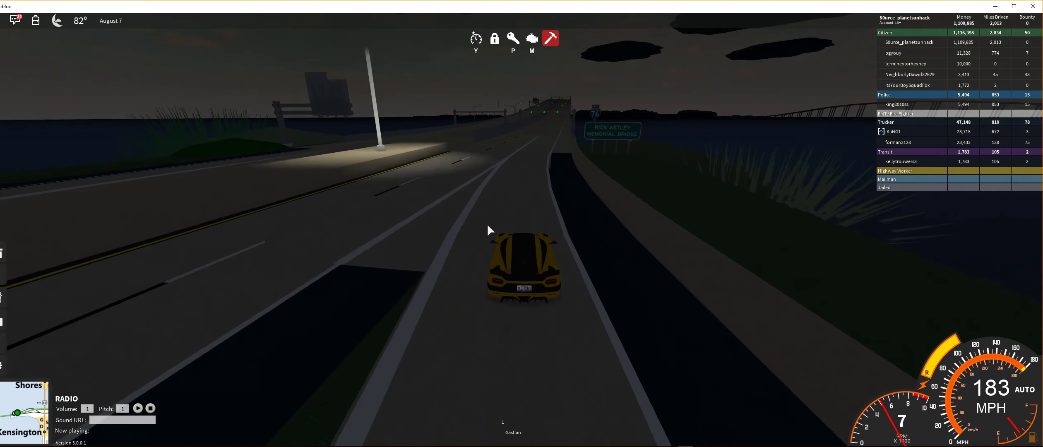
{"action": "key", "text": "w"}
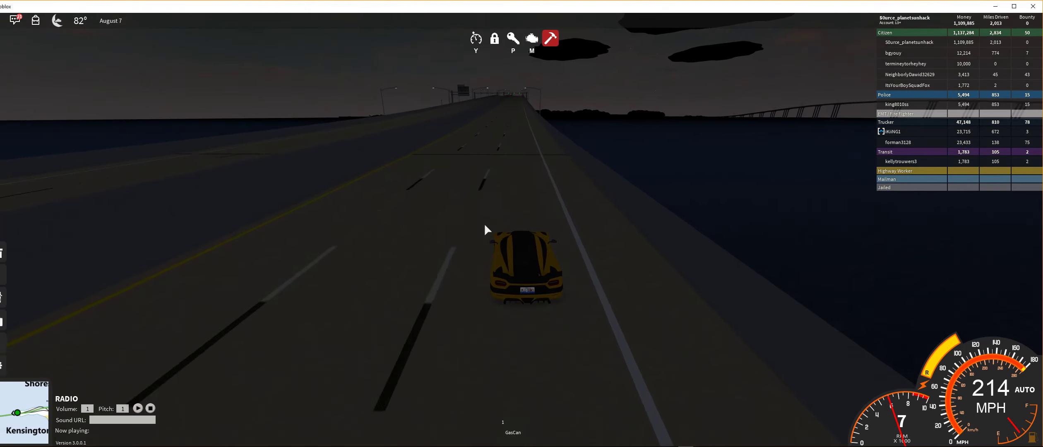
{"action": "key", "text": "w"}
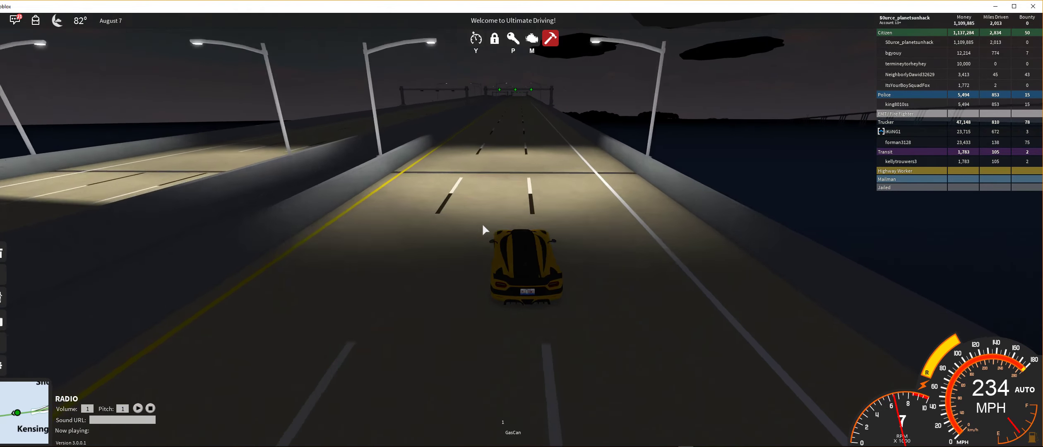
{"action": "key", "text": "w"}
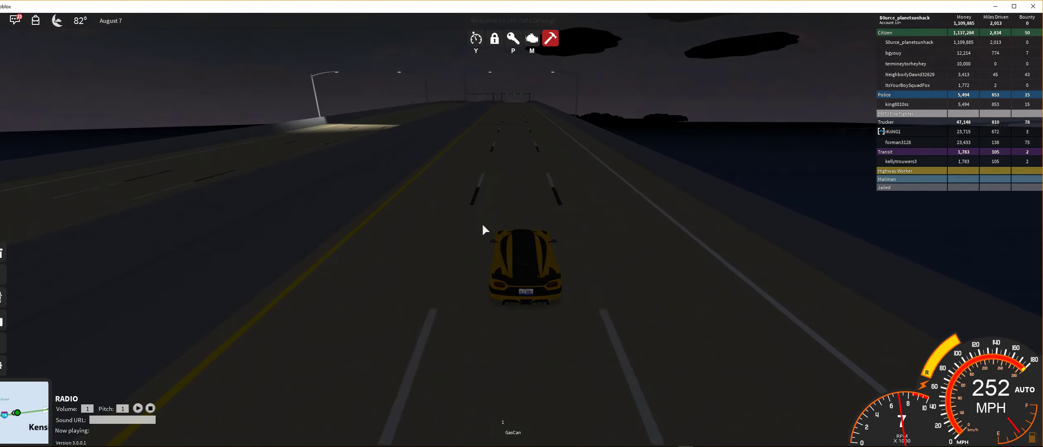
Step: Hold about 260 MPH under the overhead signs and across the next bridge, then brake to a stop
{"action": "key", "text": "w"}
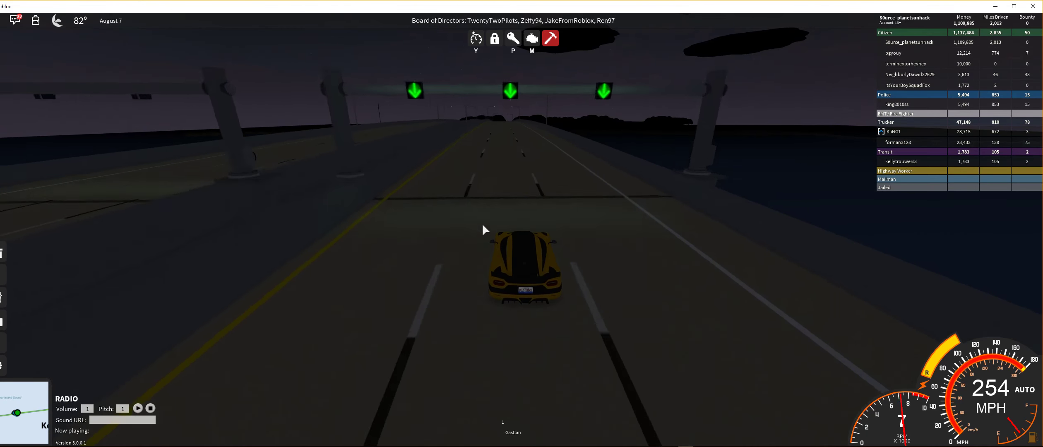
{"action": "key", "text": "w"}
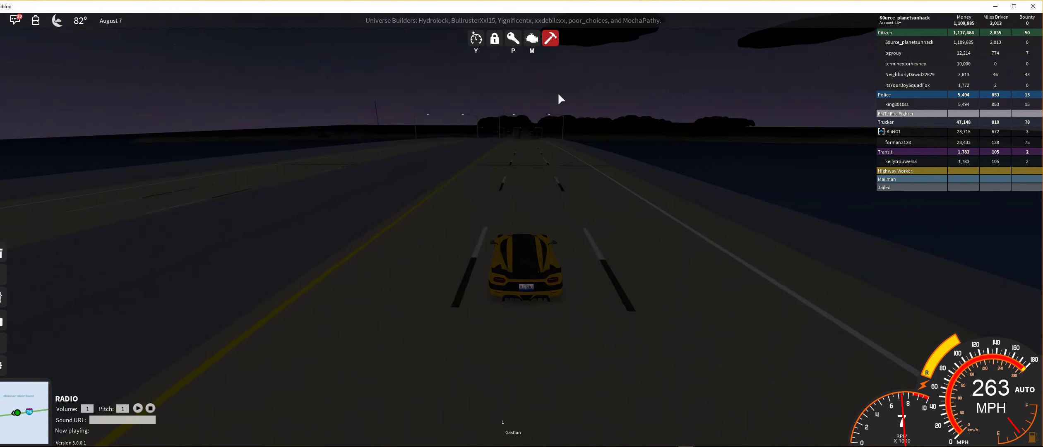
{"action": "key", "text": "w"}
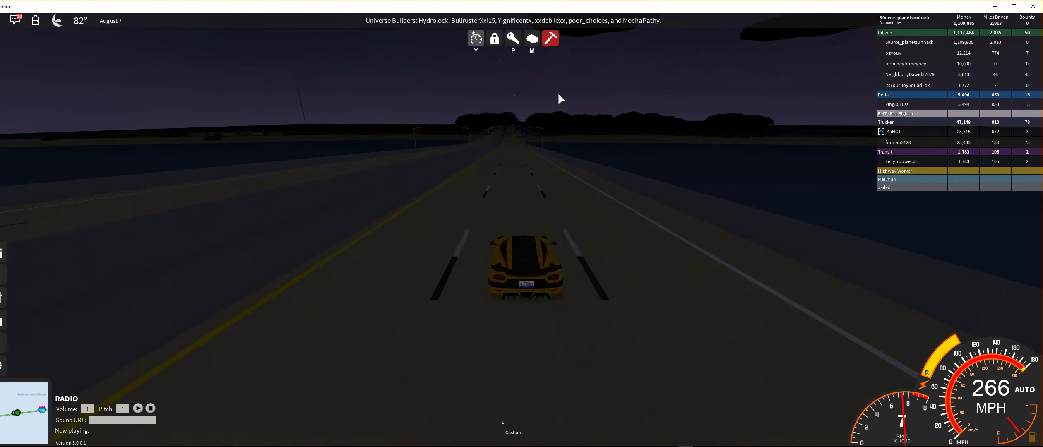
{"action": "key", "text": "w"}
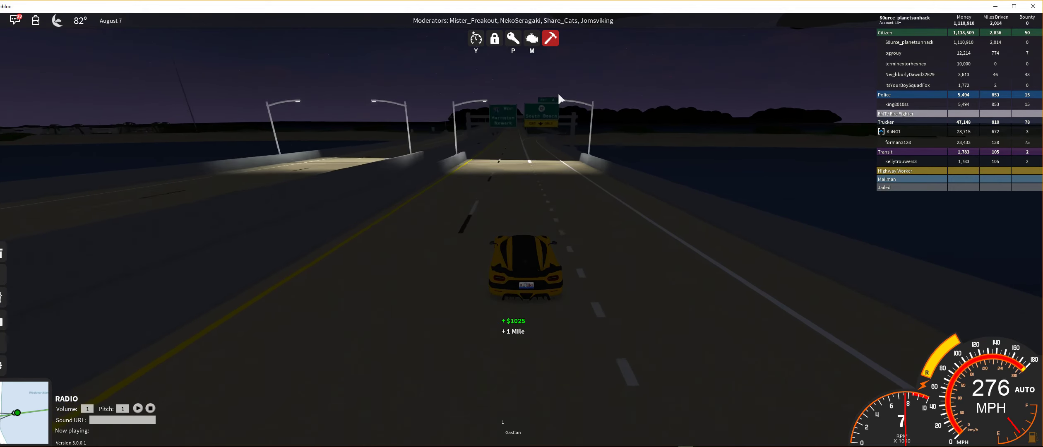
{"action": "key", "text": "w"}
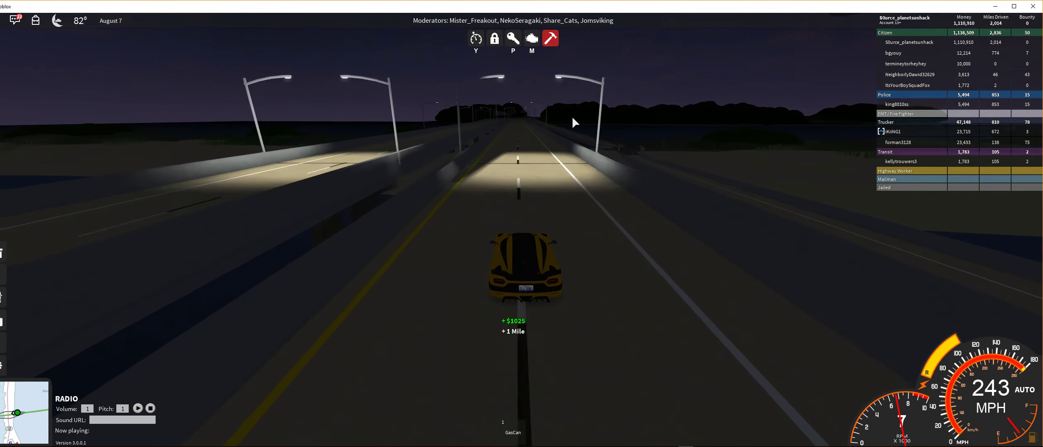
{"action": "key", "text": "w"}
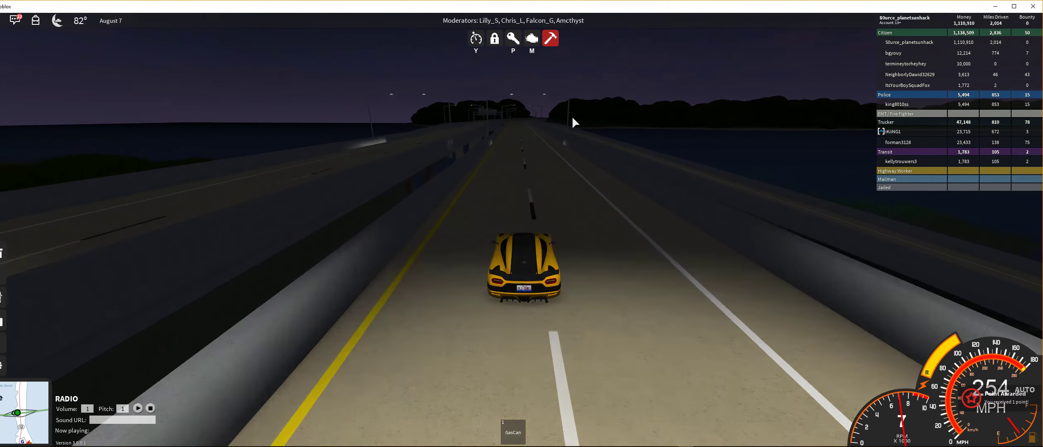
{"action": "key", "text": "w"}
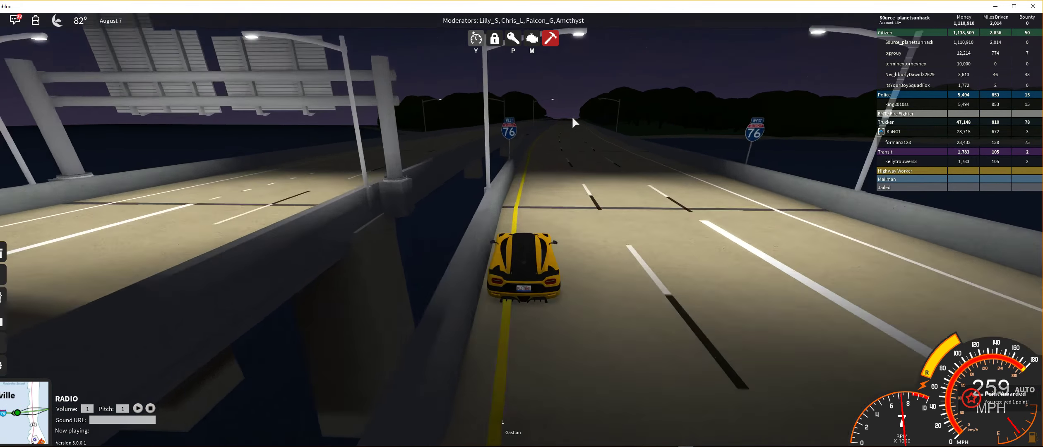
{"action": "key", "text": "w"}
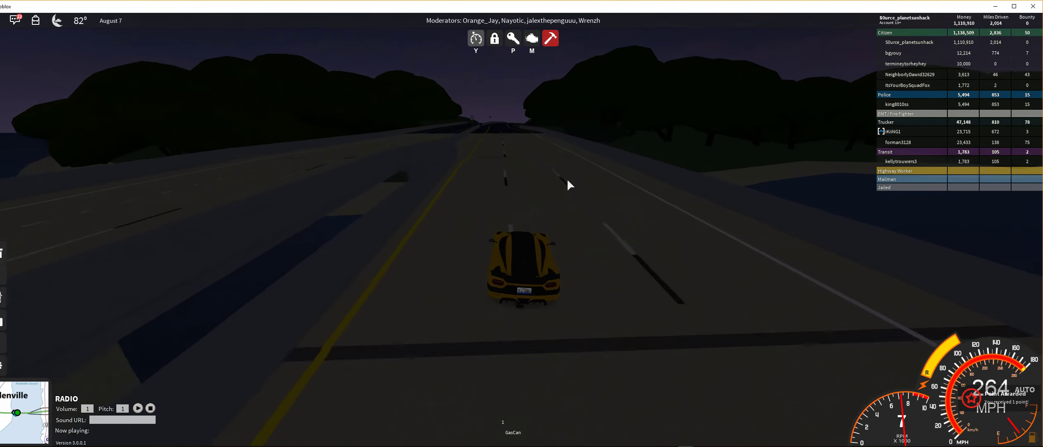
{"action": "key", "text": "s"}
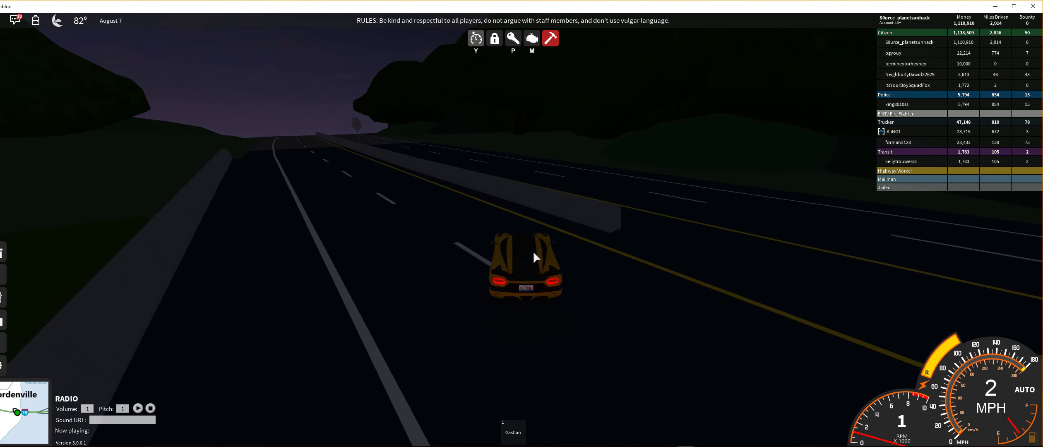
Step: Reverse from the median barrier and orbit the camera overhead and back behind the car
{"action": "key", "text": "s"}
{"action": "key", "text": "w"}
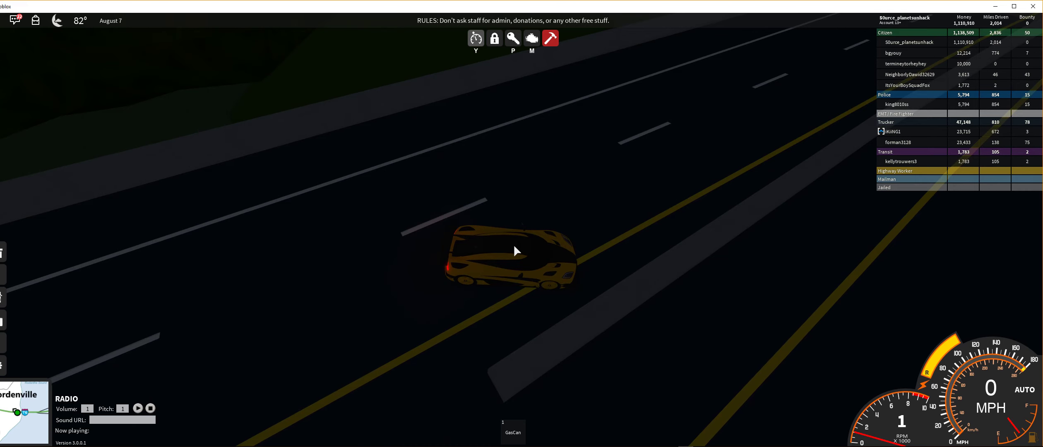
{"action": "key", "text": "s"}
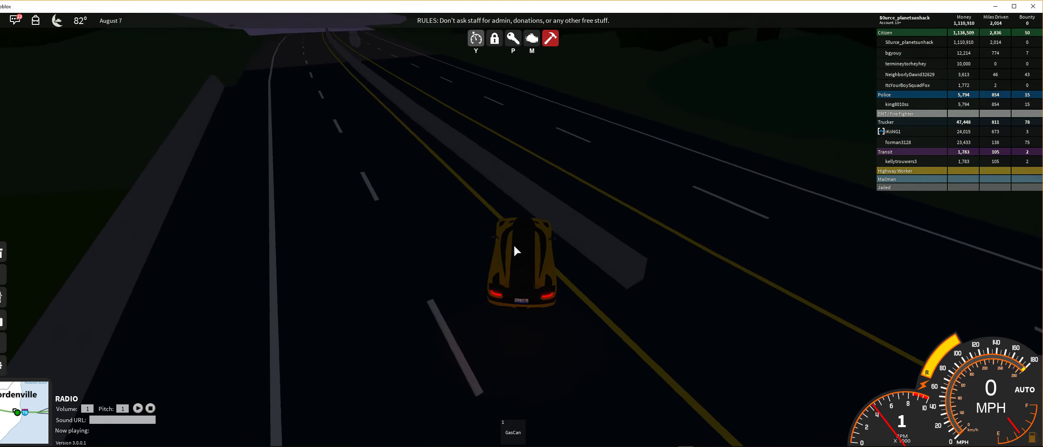
{"action": "left_click_drag", "start_coordinate": [514, 245], "coordinate": [514, 245]}
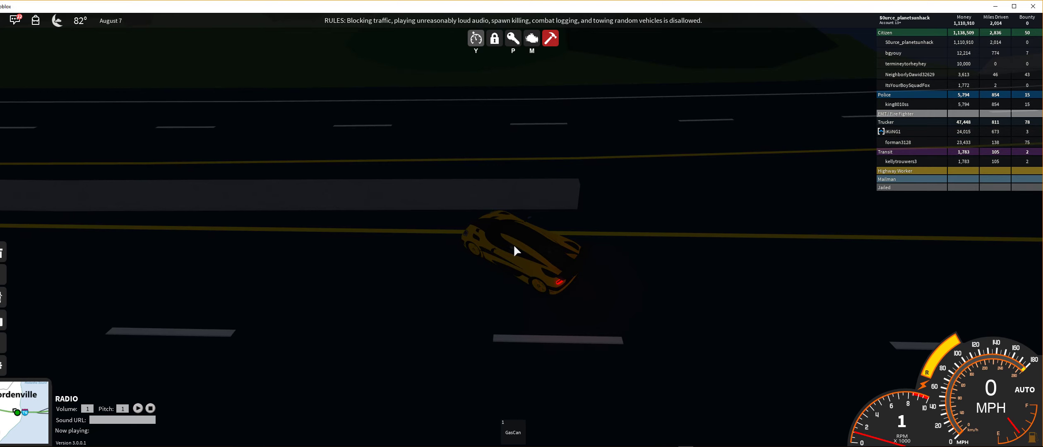
{"action": "left_click_drag", "start_coordinate": [514, 245], "coordinate": [518, 243]}
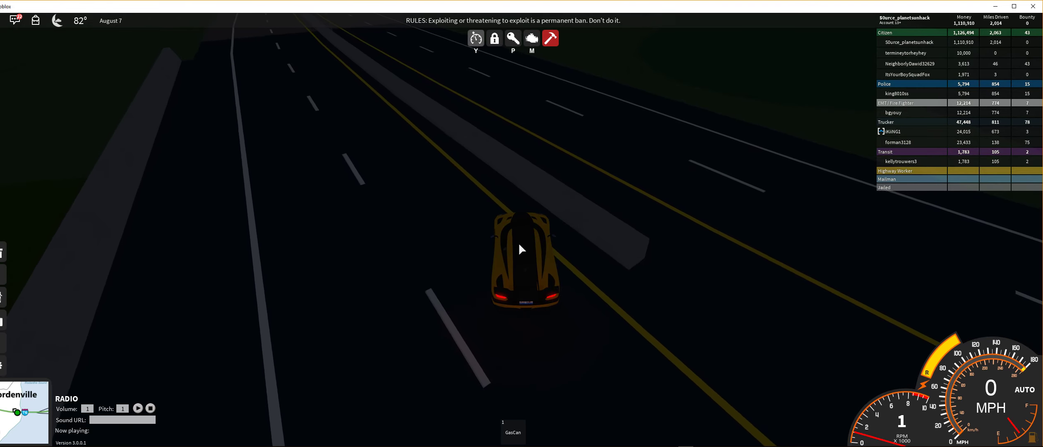
Step: Reverse the car back across the road, then pull forward down the highway
{"action": "key", "text": "s"}
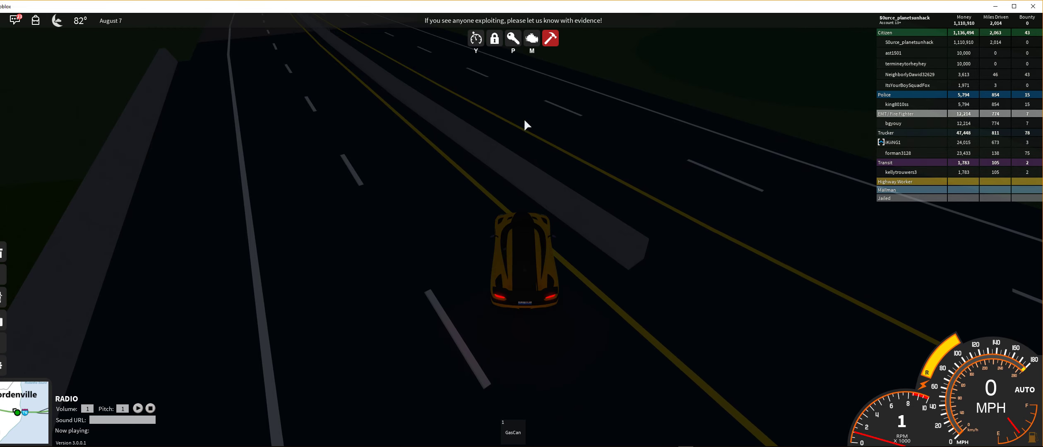
{"action": "key", "text": "s"}
{"action": "key", "text": "s"}
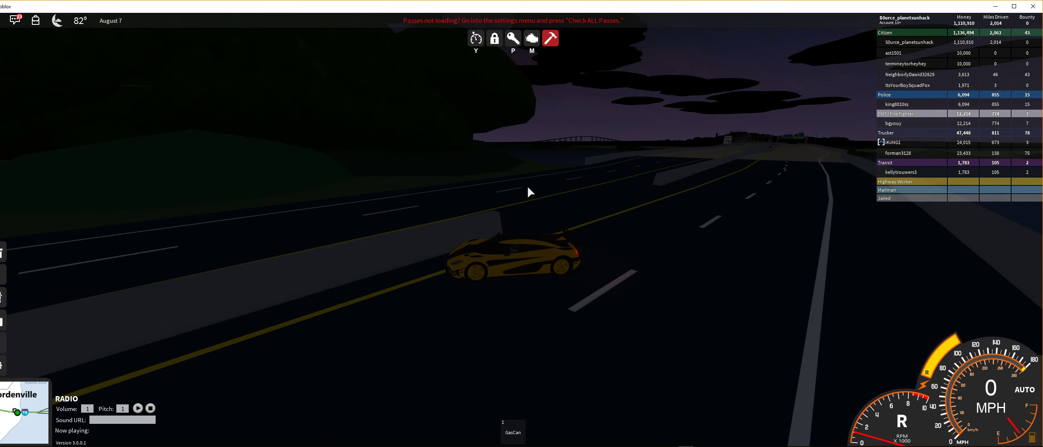
{"action": "key", "text": "s"}
{"action": "key", "text": "s"}
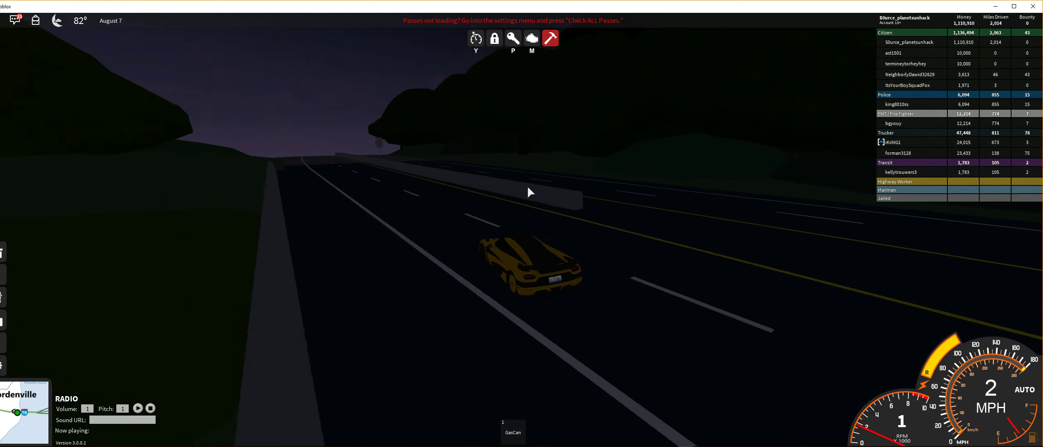
{"action": "key", "text": "w"}
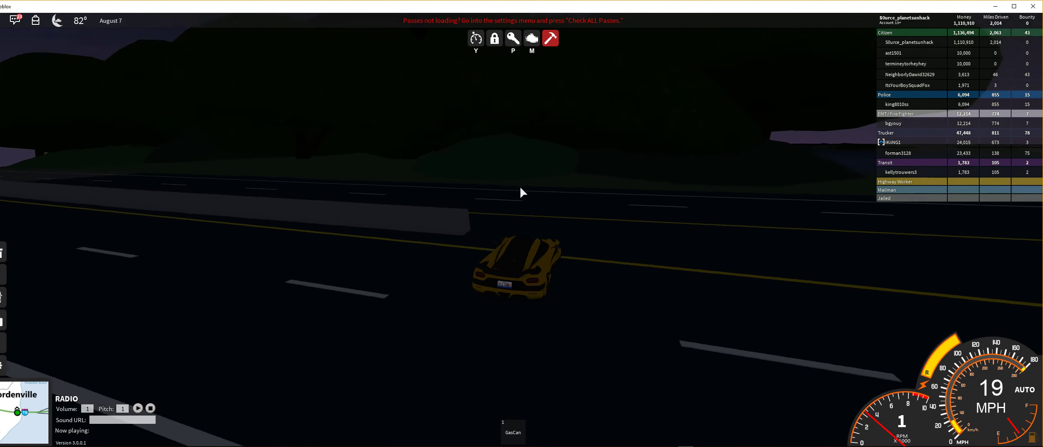
Step: Accelerate the supercar along the bridge from about 119 to past 200 MPH
{"action": "key", "text": "w"}
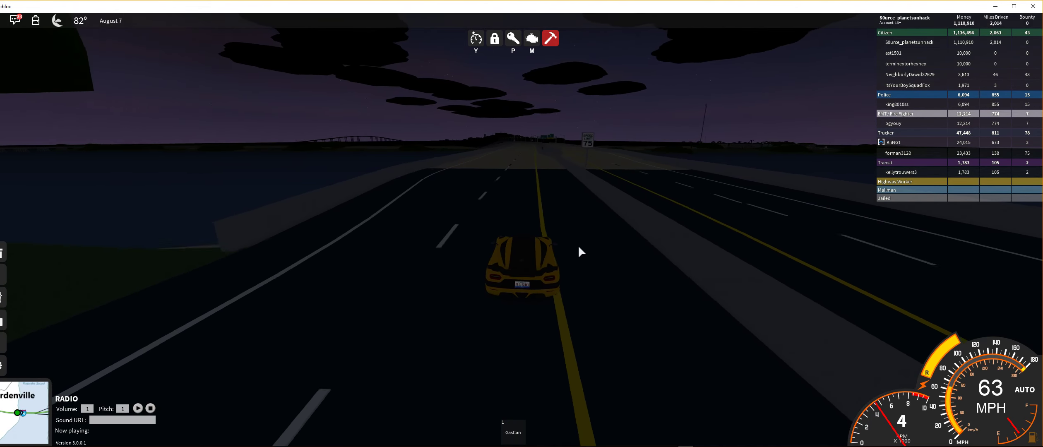
{"action": "key", "text": "w"}
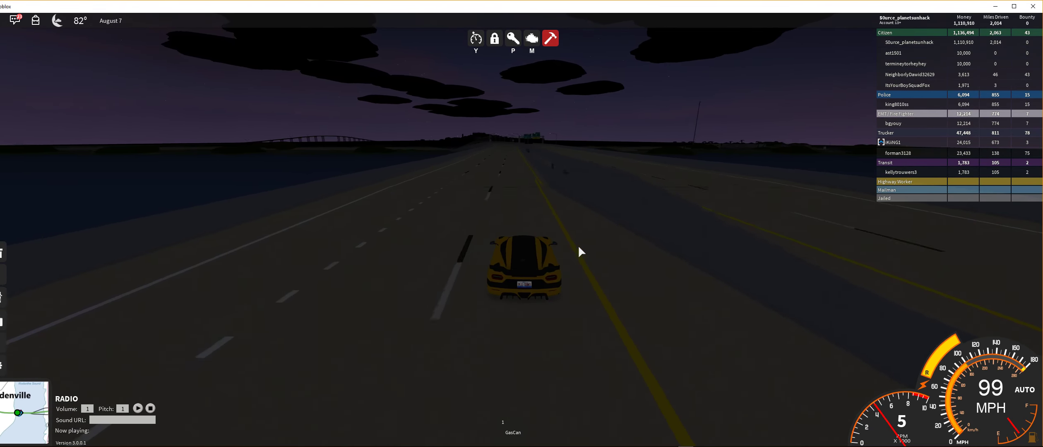
{"action": "key", "text": "w"}
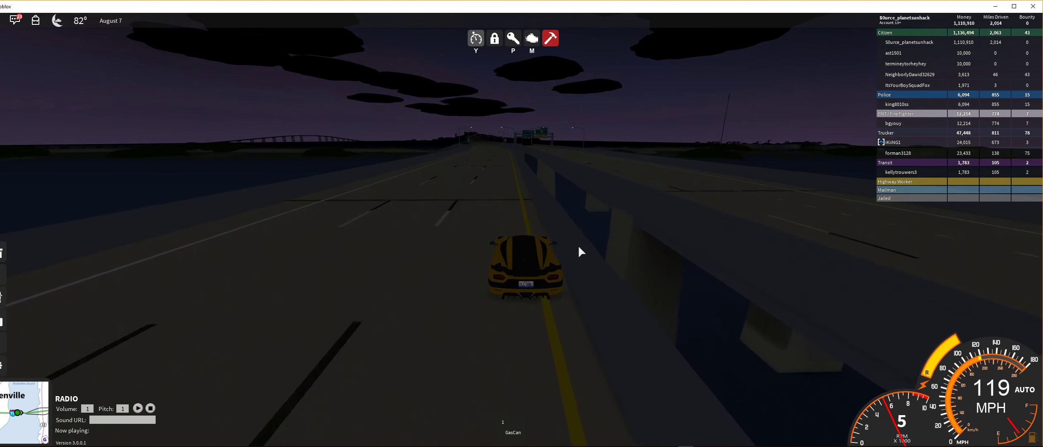
{"action": "key", "text": "w"}
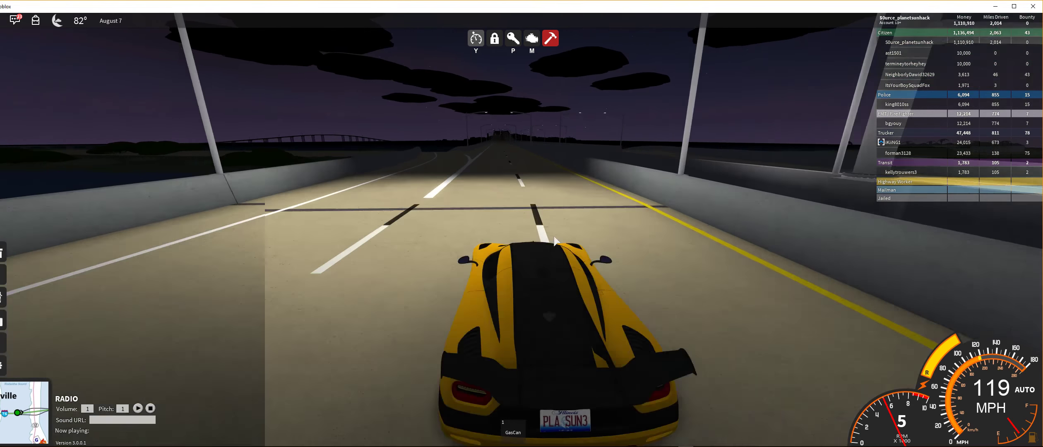
{"action": "key", "text": "w"}
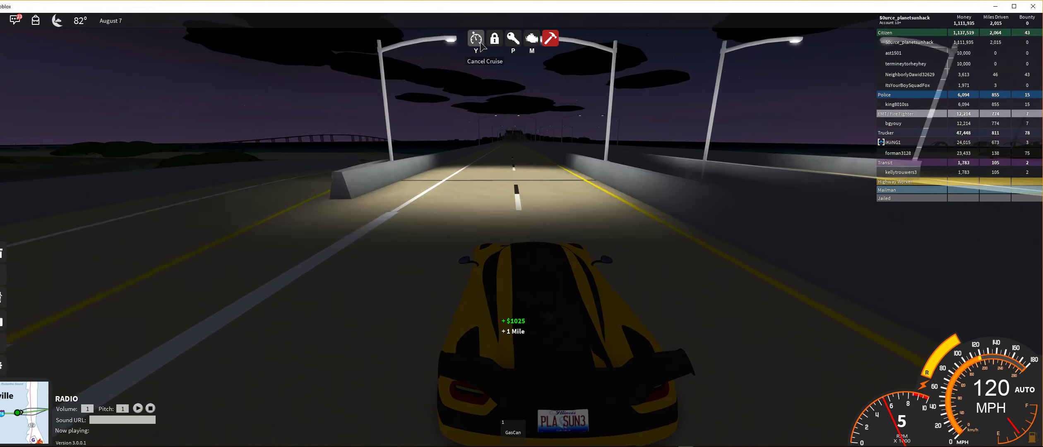
{"action": "key", "text": "w"}
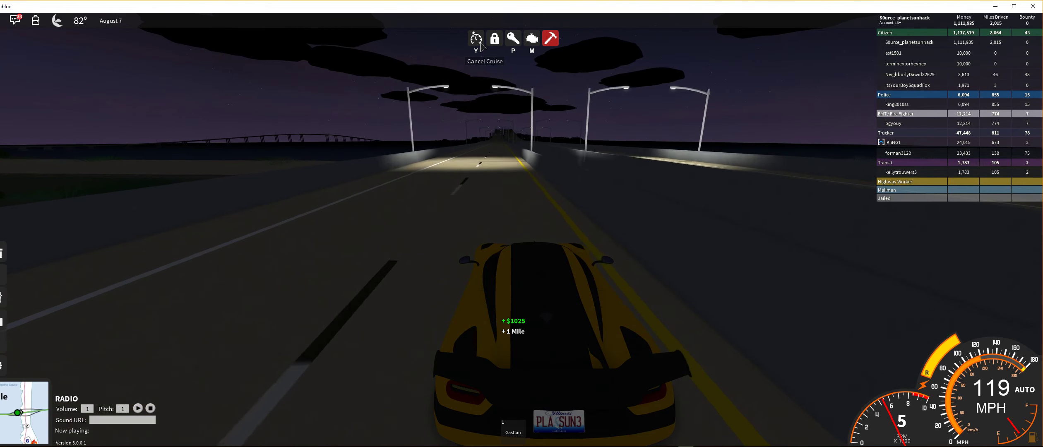
{"action": "key", "text": "w"}
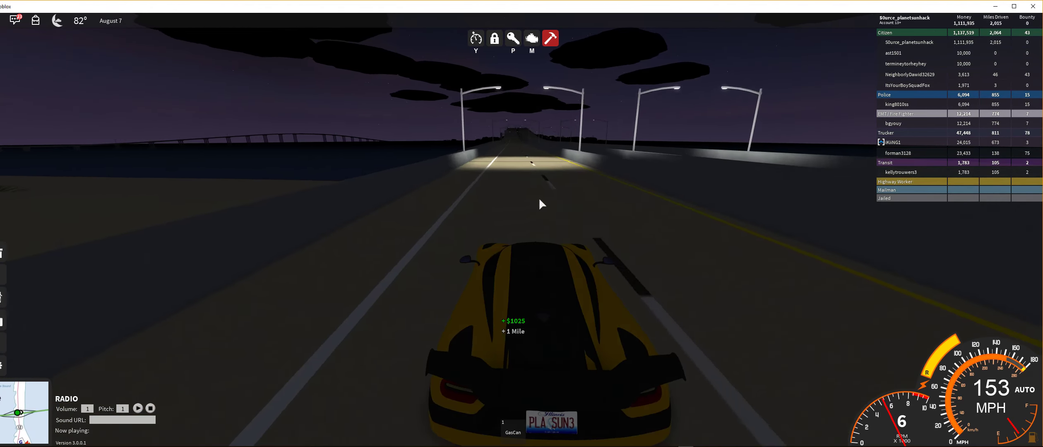
{"action": "scroll", "coordinate": [551, 167], "scroll_direction": "down", "scroll_amount": 5}
{"action": "key", "text": "w"}
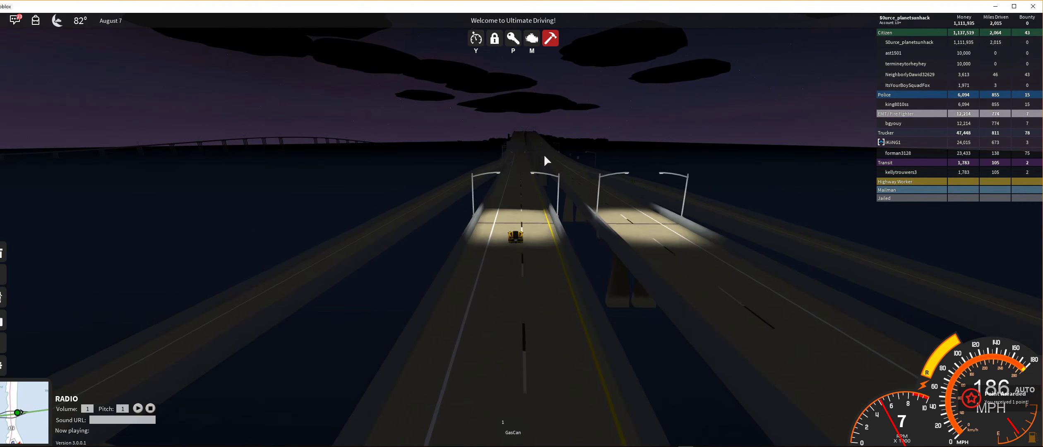
{"action": "key", "text": "w"}
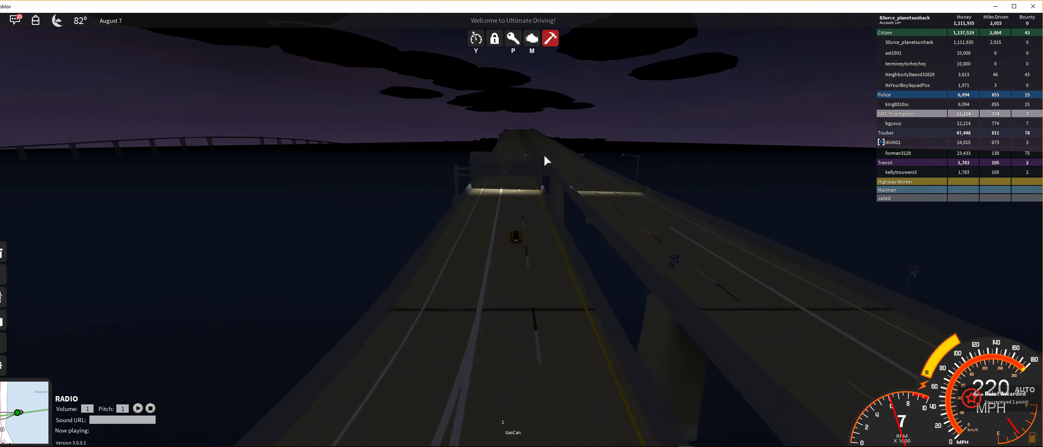
{"action": "scroll", "coordinate": [544, 154], "scroll_direction": "up", "scroll_amount": 5}
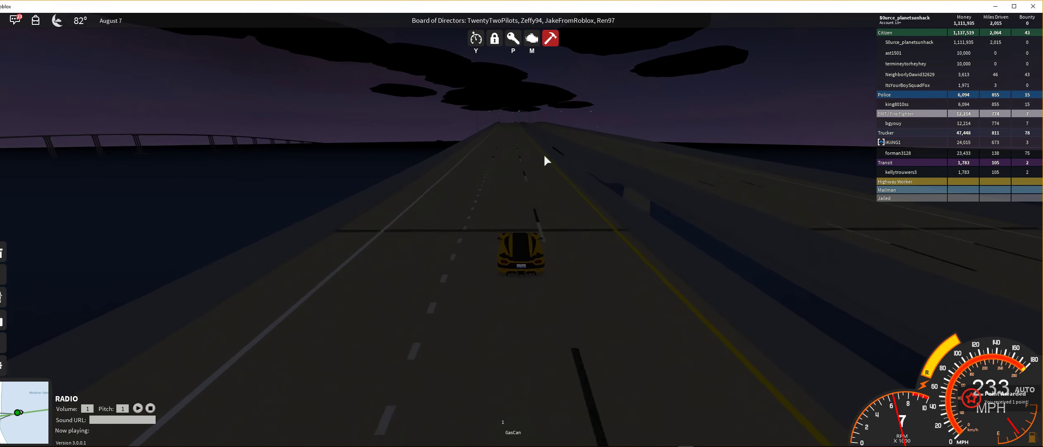
Step: Swing the camera, push past 290 MPH in the left lane, brake, and choose Reset Character
{"action": "key", "text": "w"}
{"action": "left_click_drag", "start_coordinate": [544, 154], "coordinate": [552, 213]}
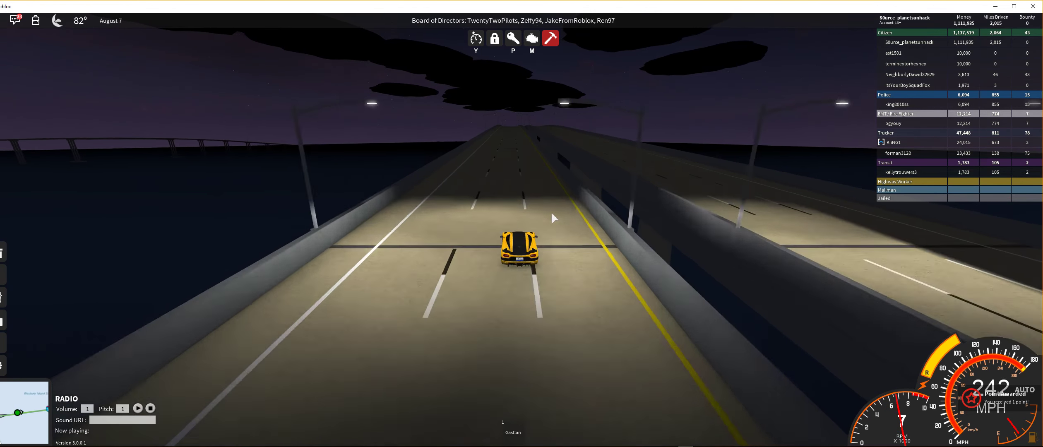
{"action": "key", "text": "w"}
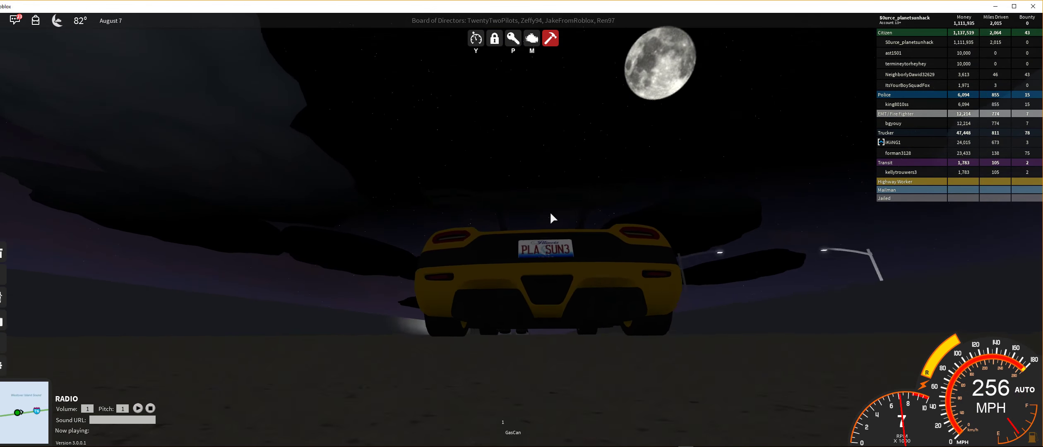
{"action": "left_click_drag", "start_coordinate": [550, 212], "coordinate": [548, 211]}
{"action": "key", "text": "w"}
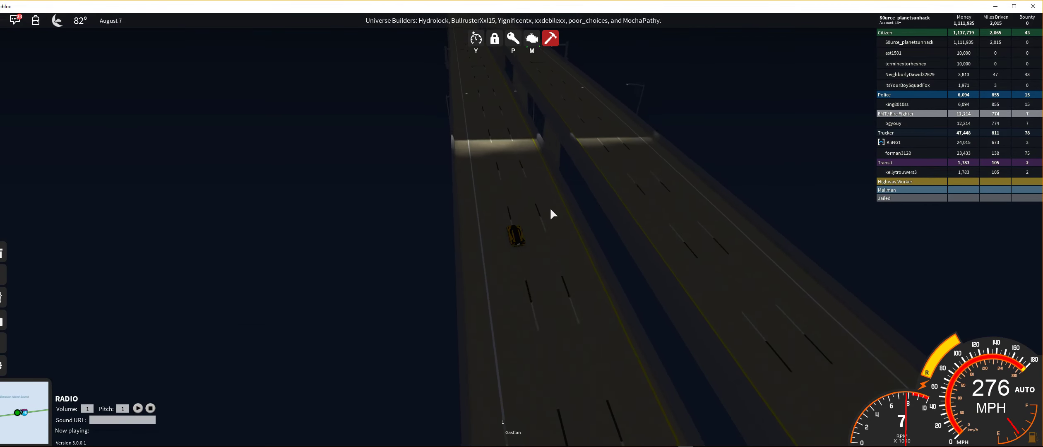
{"action": "scroll", "coordinate": [551, 208], "scroll_direction": "up", "scroll_amount": 5}
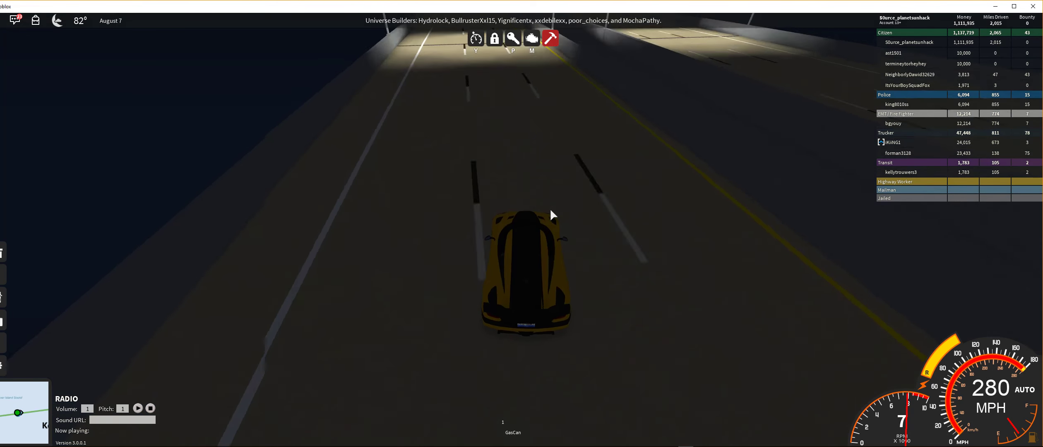
{"action": "scroll", "coordinate": [550, 208], "scroll_direction": "down", "scroll_amount": 5}
{"action": "key", "text": "w"}
{"action": "key", "text": "a"}
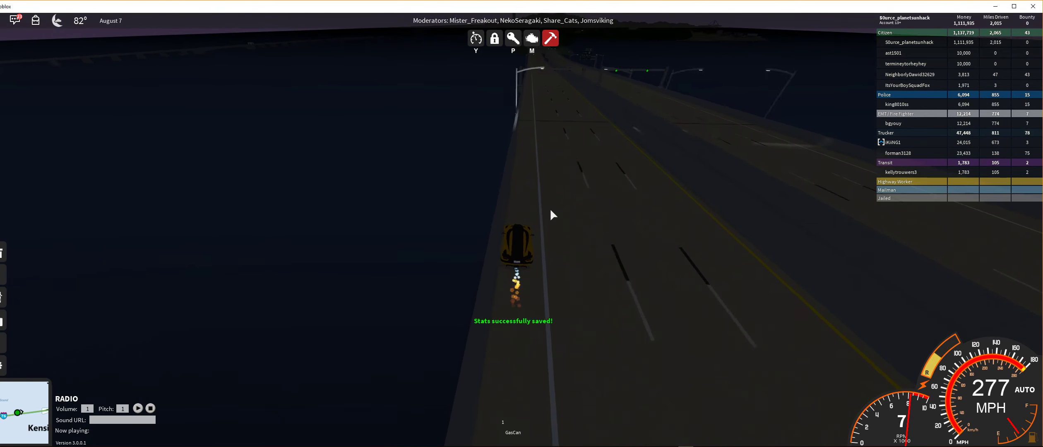
{"action": "key", "text": "w"}
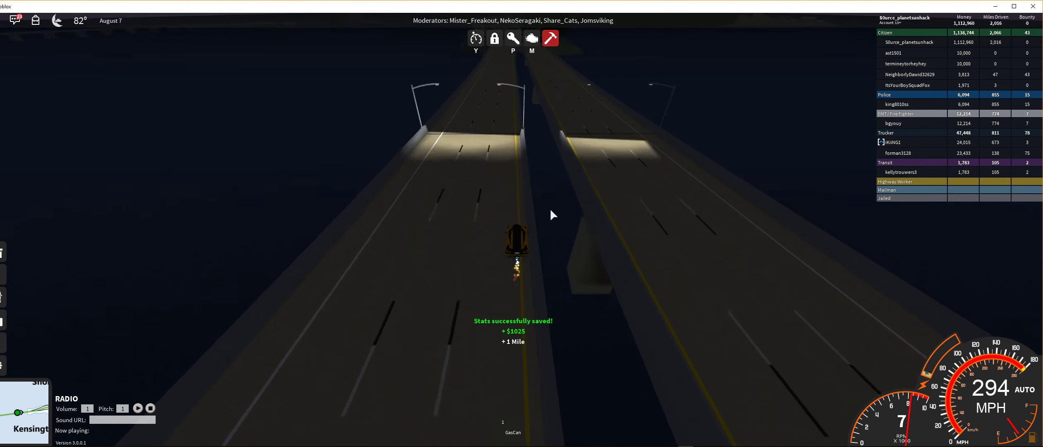
{"action": "key", "text": "s"}
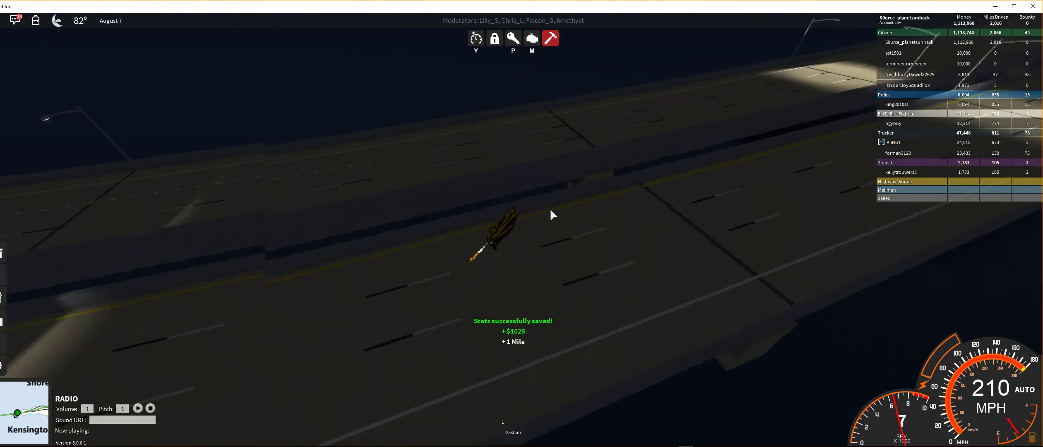
{"action": "scroll", "coordinate": [551, 208], "scroll_direction": "up", "scroll_amount": 5}
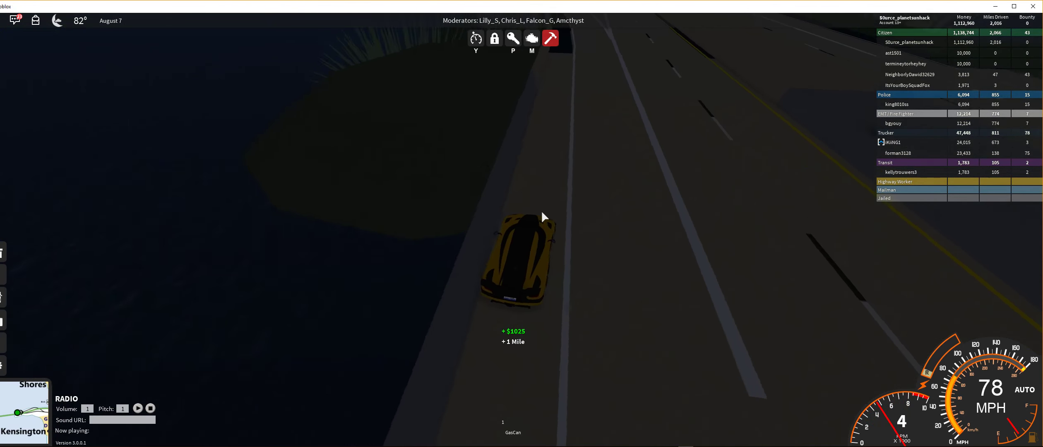
{"action": "key", "text": "Escape"}
{"action": "left_click", "coordinate": [414, 377]}
Step: Confirm the character reset, relaunch Ultimate Driving, and maximize the game window
{"action": "left_click", "coordinate": [467, 209]}
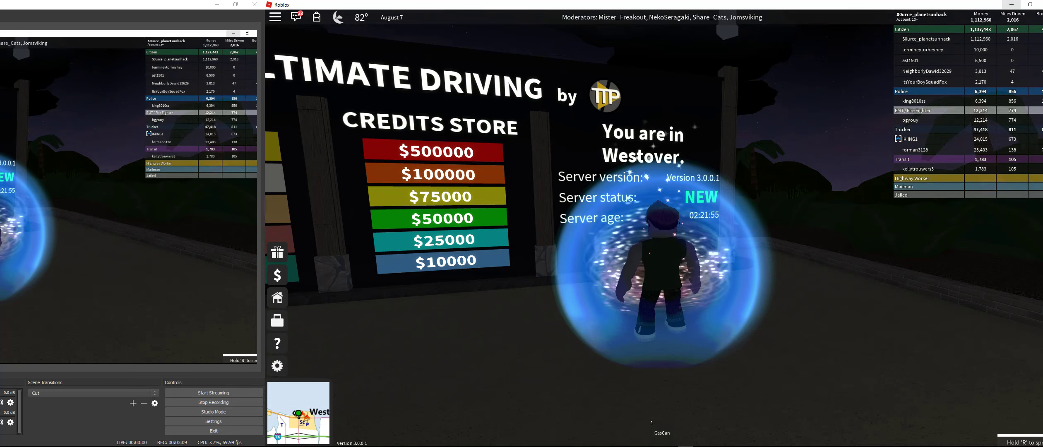
{"action": "key", "text": "alt+F4"}
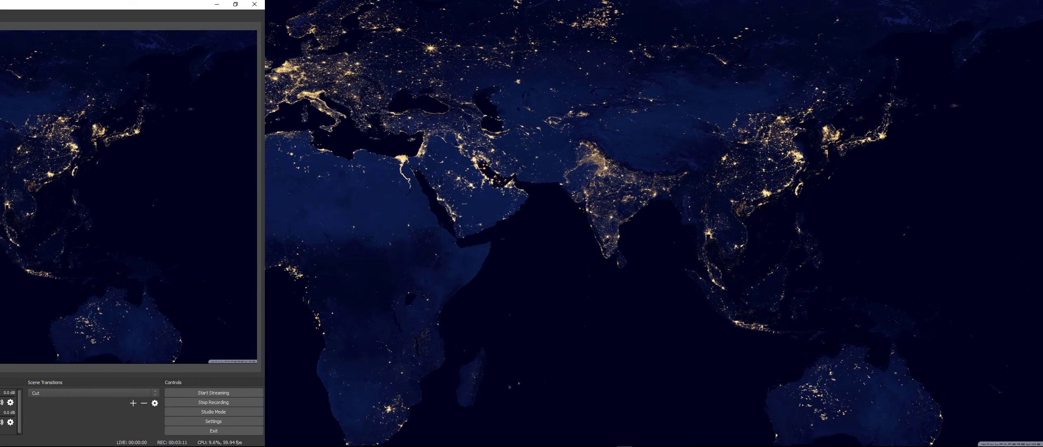
{"action": "left_click", "coordinate": [686, 440]}
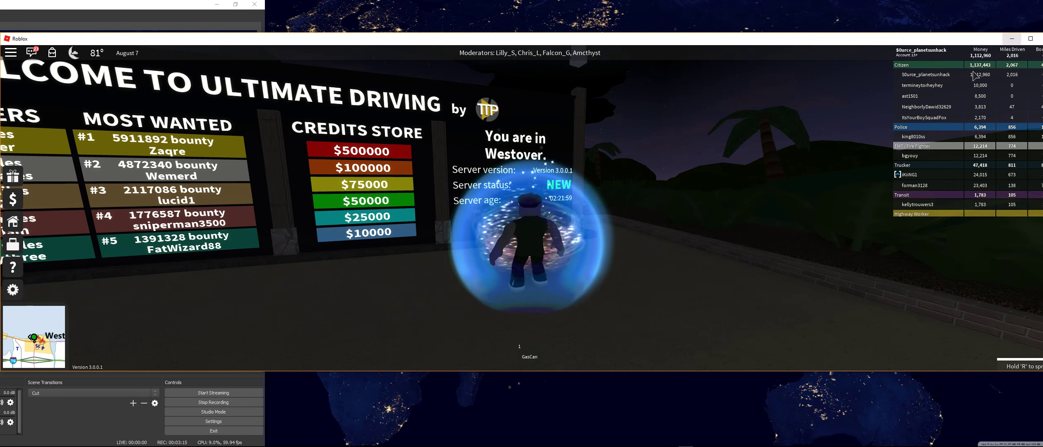
{"action": "left_click_drag", "start_coordinate": [735, 262], "coordinate": [587, 281]}
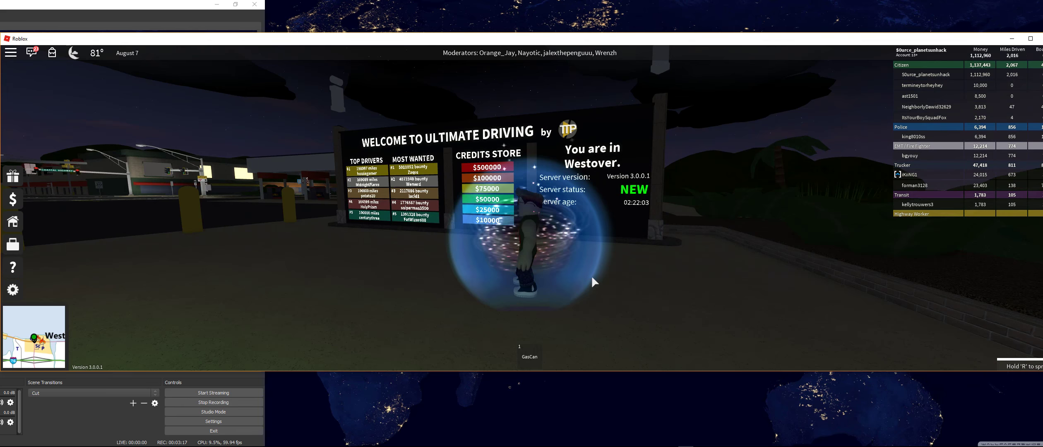
{"action": "left_click_drag", "start_coordinate": [685, 14], "coordinate": [686, 0]}
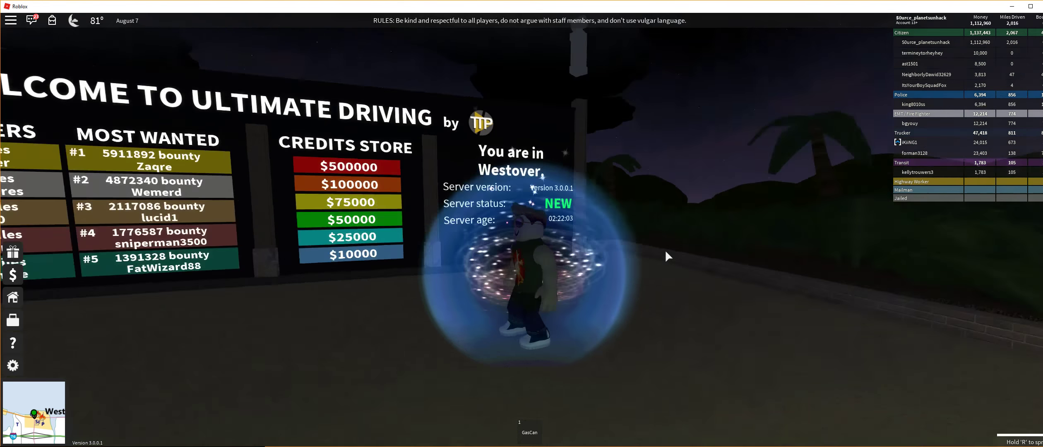
Step: Walk the avatar off the spawn past the yellow bollards, then shrink the game window
{"action": "right_click", "coordinate": [665, 250]}
{"action": "key", "text": "w"}
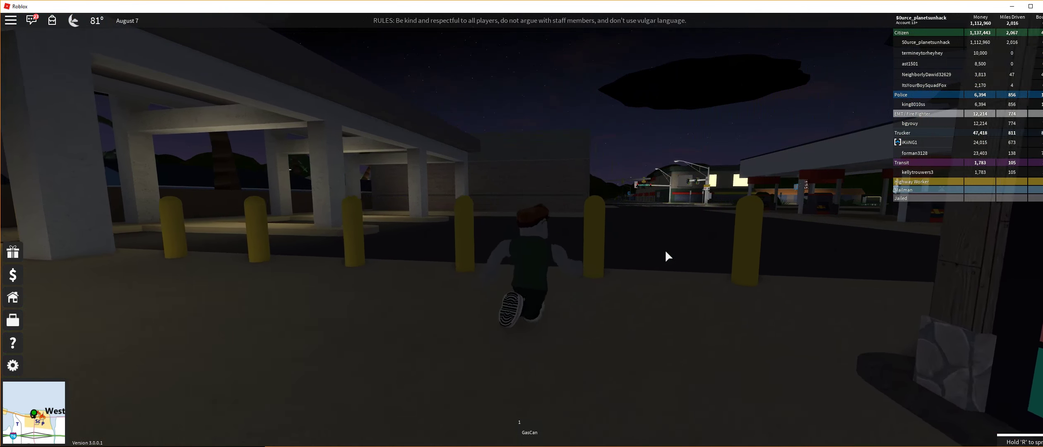
{"action": "key", "text": "w"}
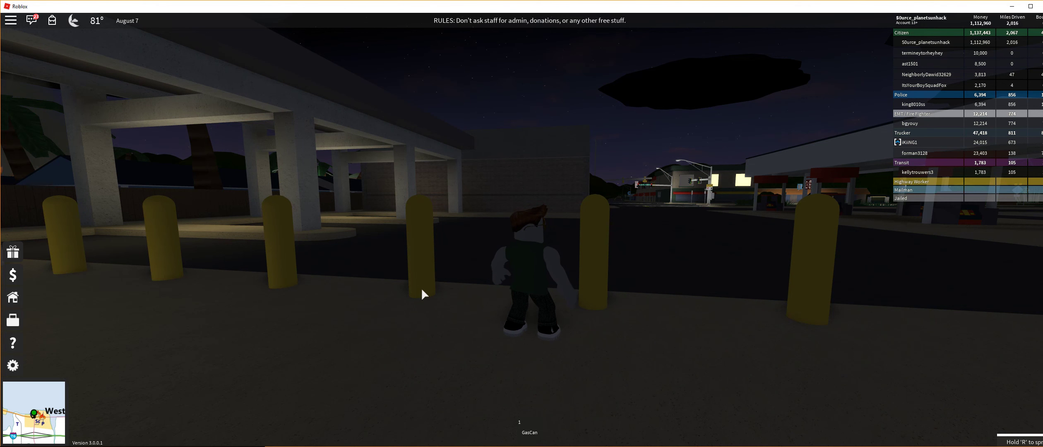
{"action": "key", "text": "a"}
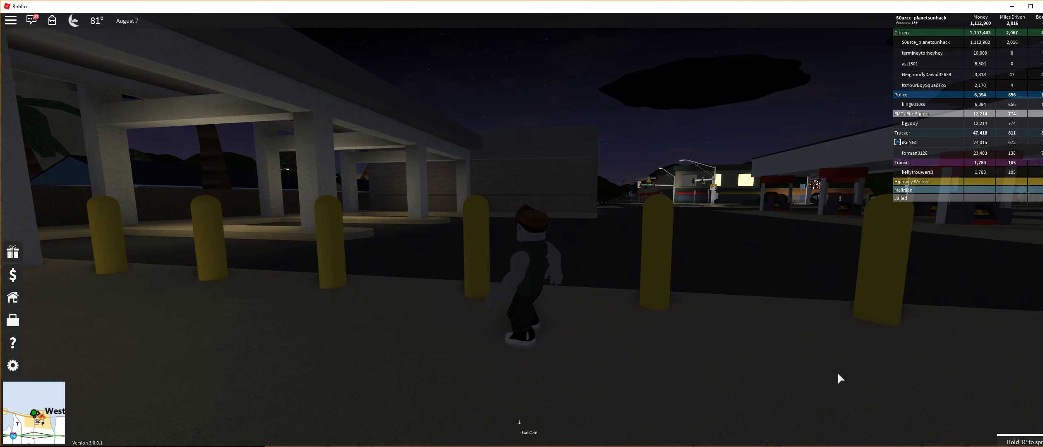
{"action": "key", "text": "d"}
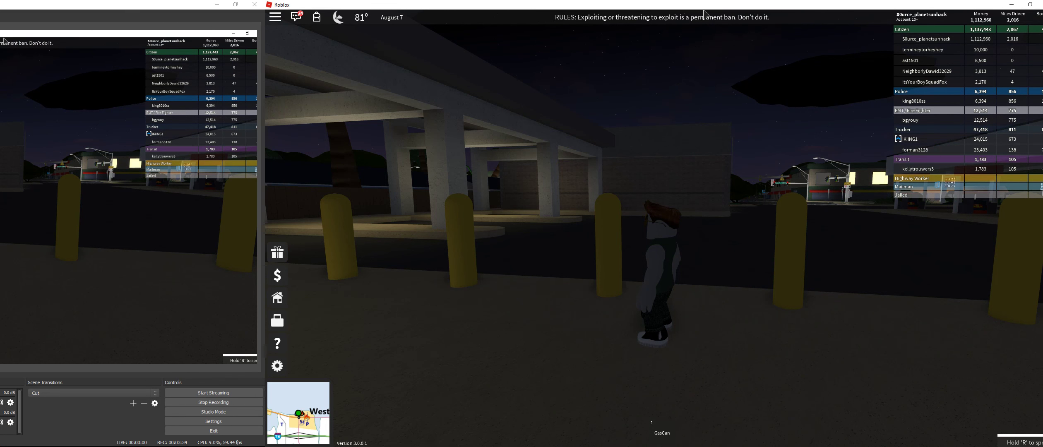
{"action": "left_click_drag", "start_coordinate": [705, 7], "coordinate": [440, 49]}
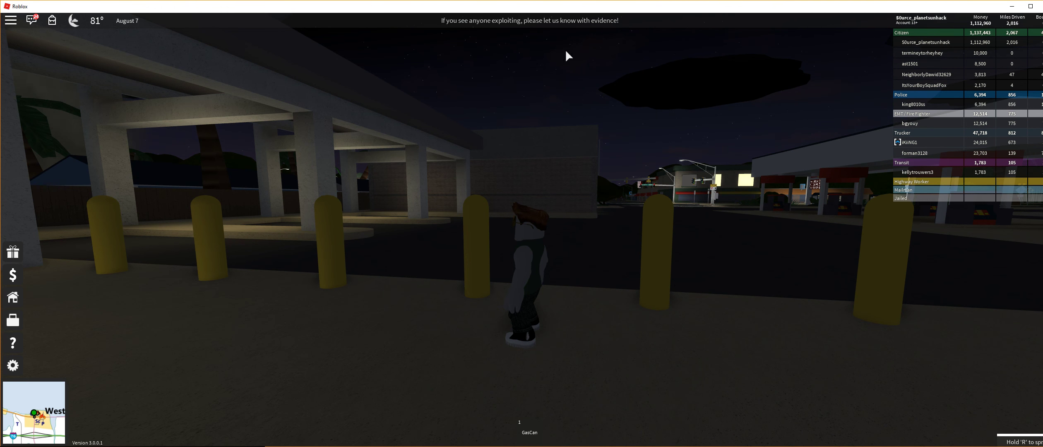
Step: Walk past the gas station and welcome sign, then run across the dark parking lot
{"action": "key", "text": "w"}
{"action": "key", "text": "w"}
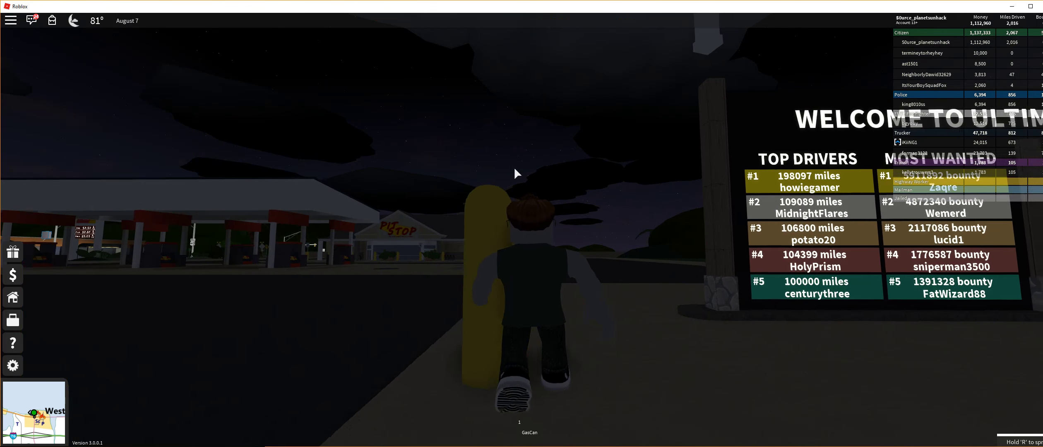
{"action": "key", "text": "w"}
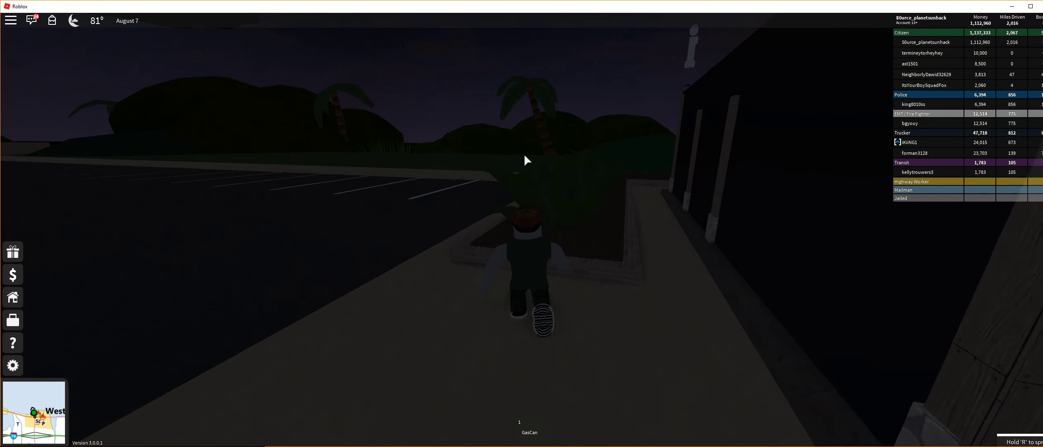
{"action": "key", "text": "w"}
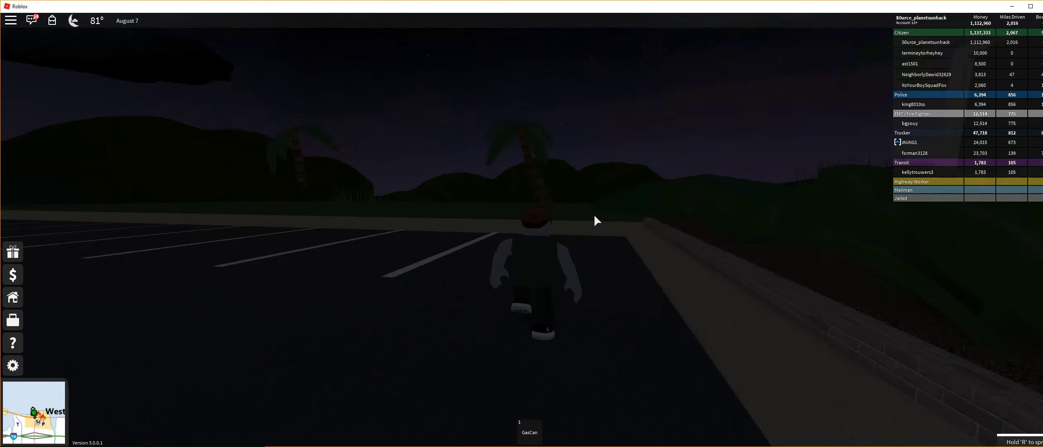
{"action": "key", "text": "w"}
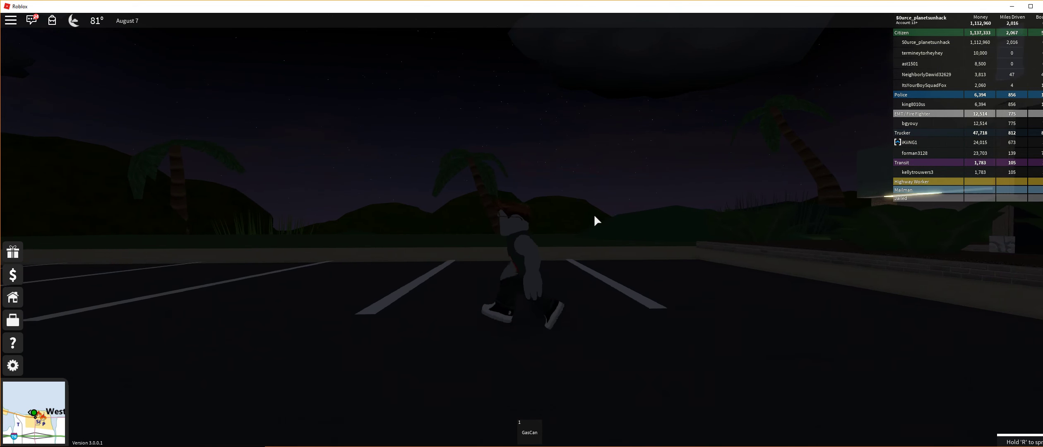
{"action": "key", "text": "w"}
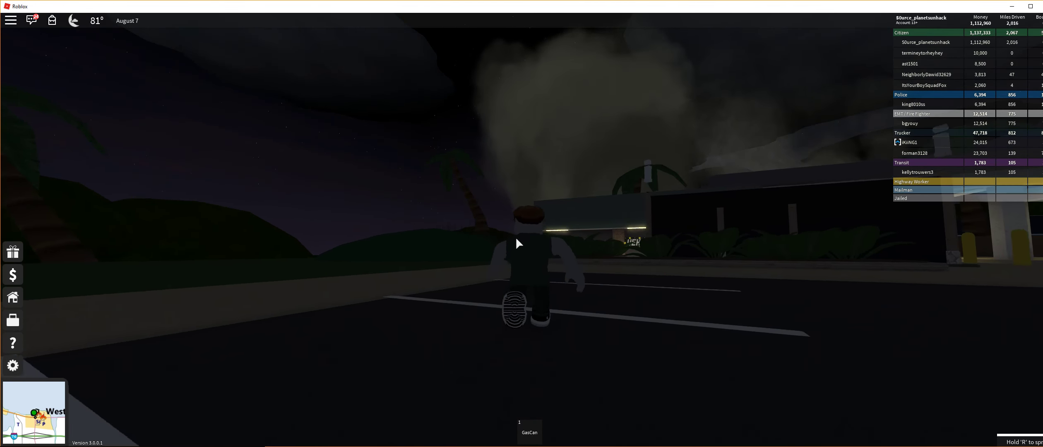